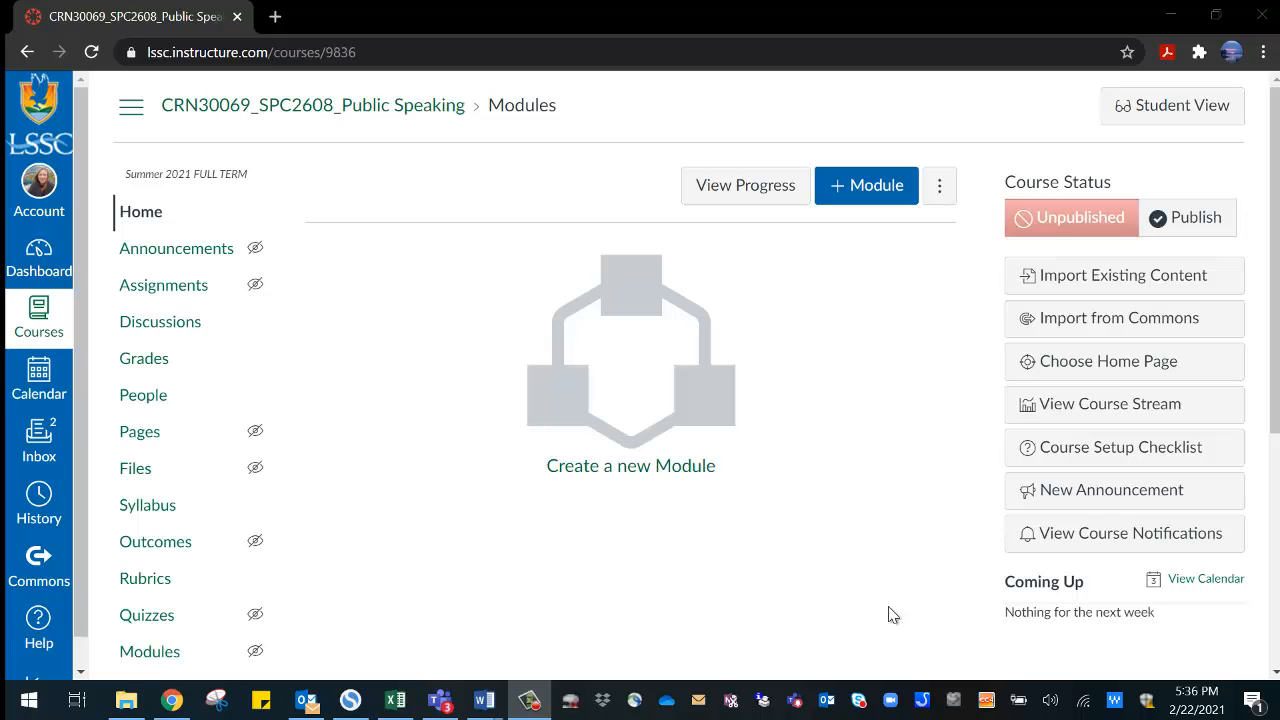
Create a new outcome named "Analytical Thinking" in the Public Speaking course's Outcomes
click(188, 546)
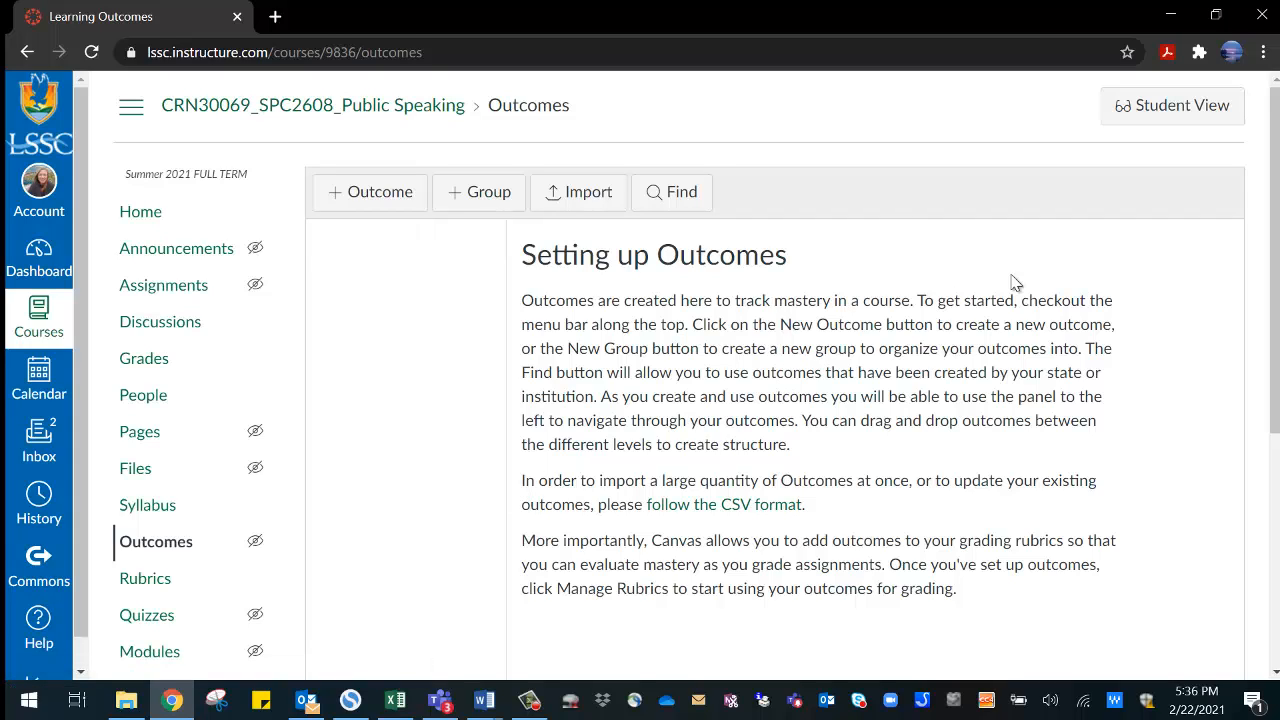
click(376, 200)
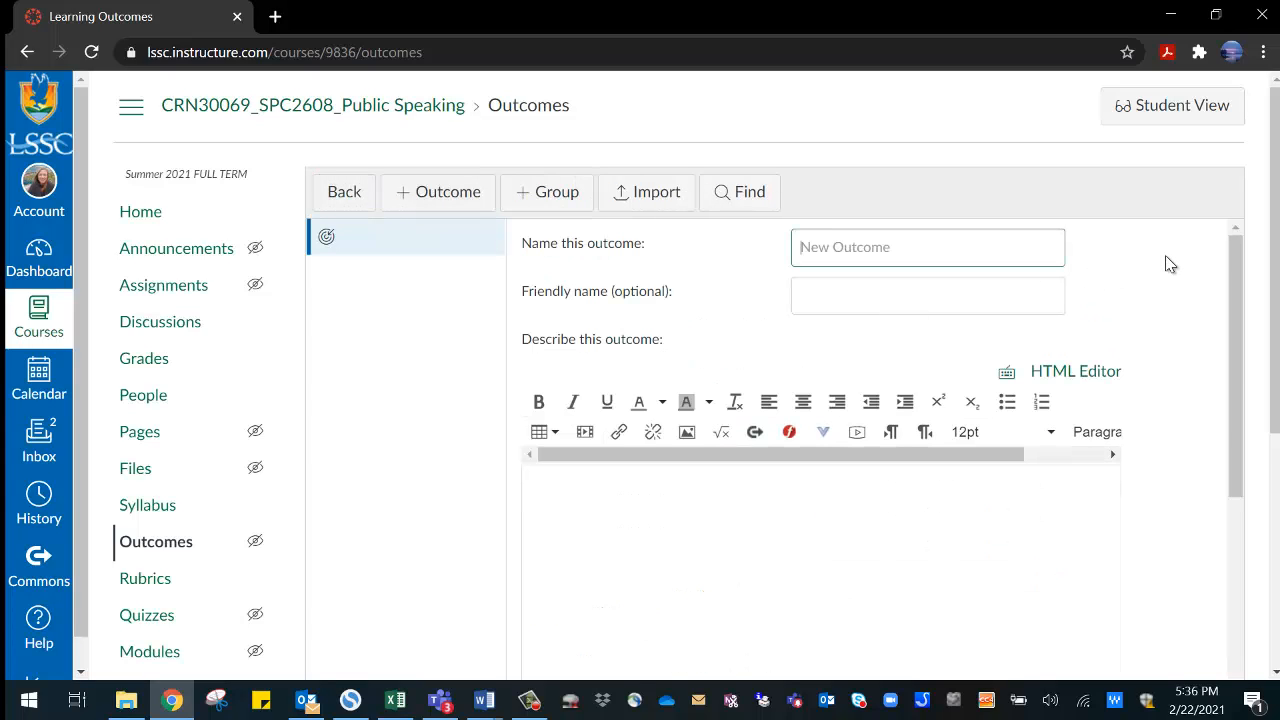
click(899, 247)
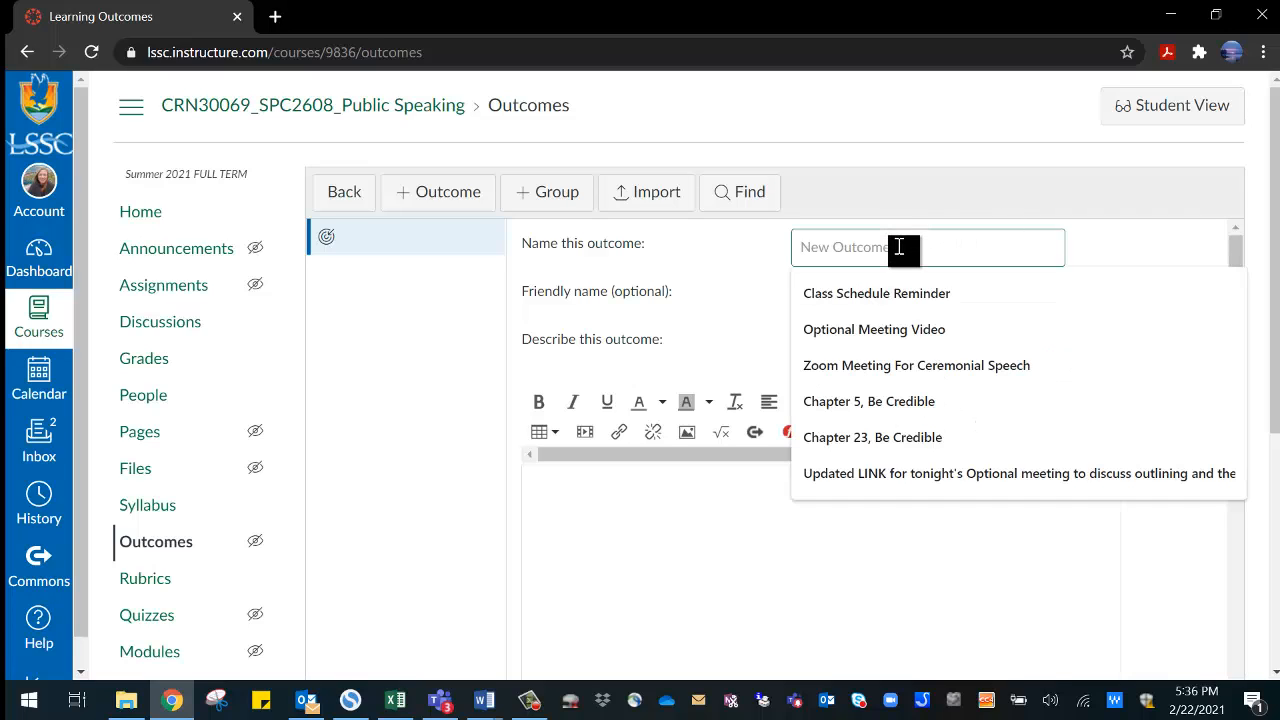
text(Analytical Thinking)
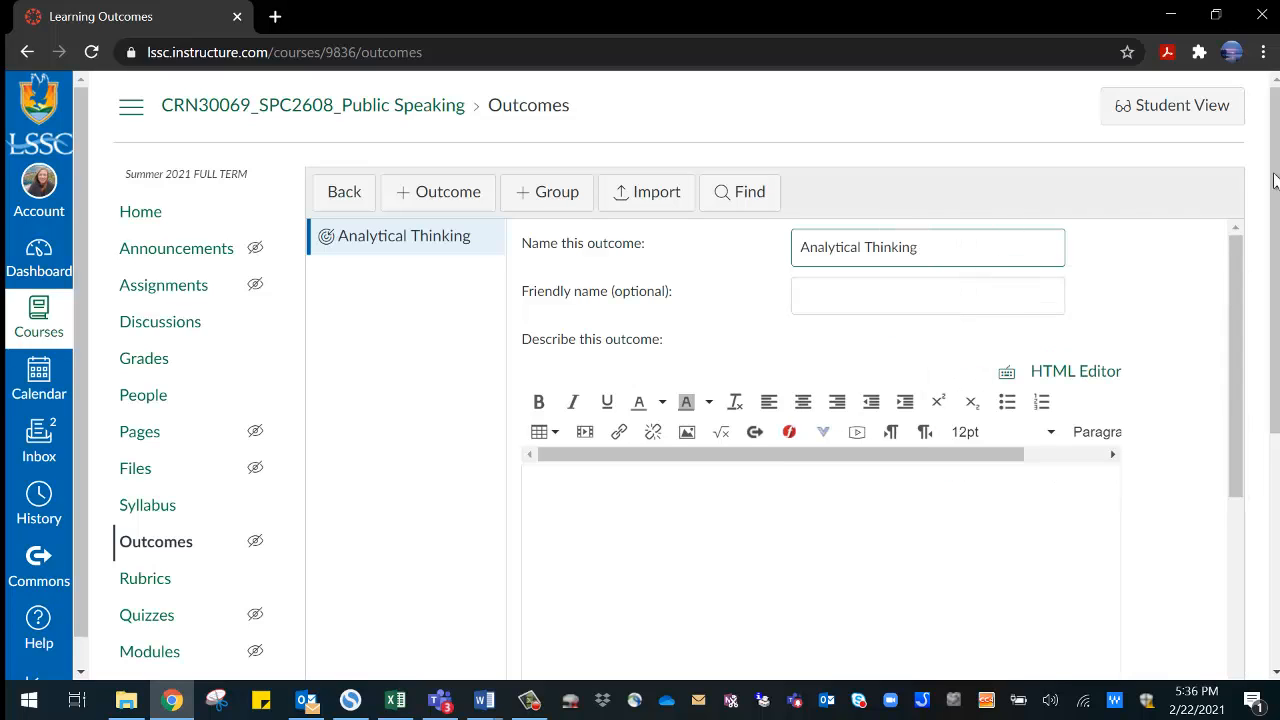
Describe the outcome as "The goal of this outcome is to assess the student's ability to draw conclusions from the data."
key(alt+Tab)
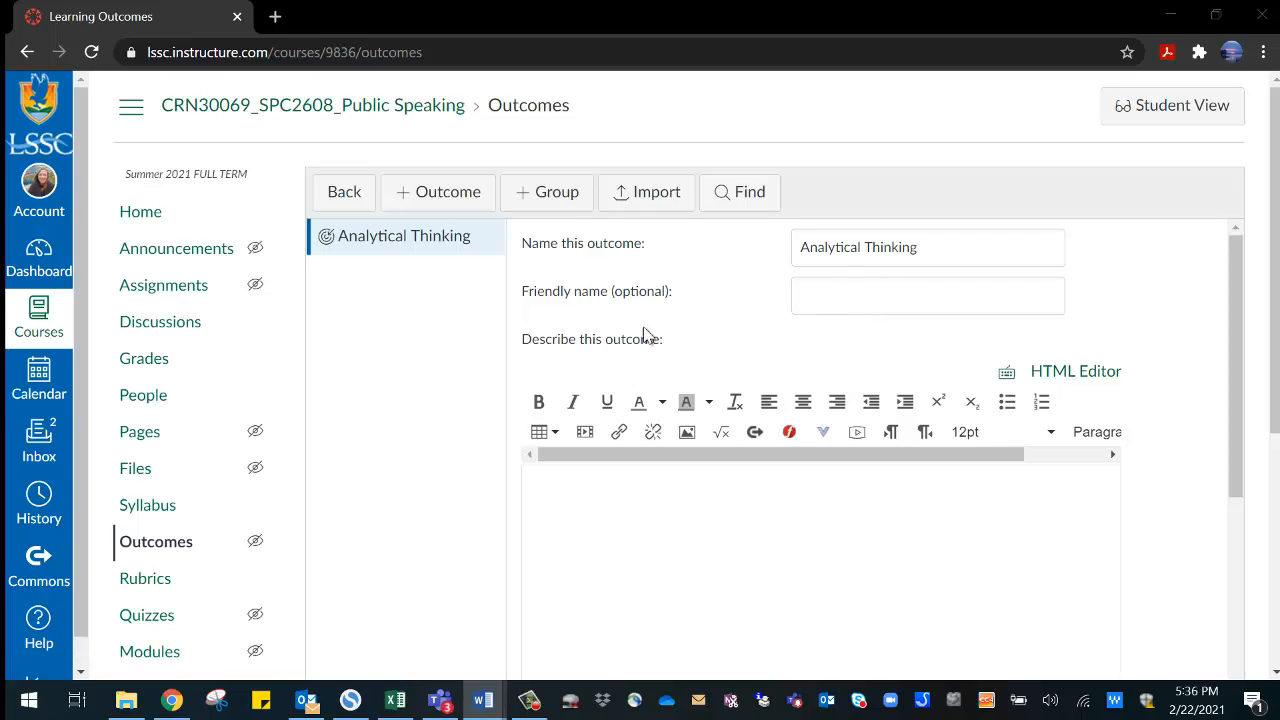
click(730, 496)
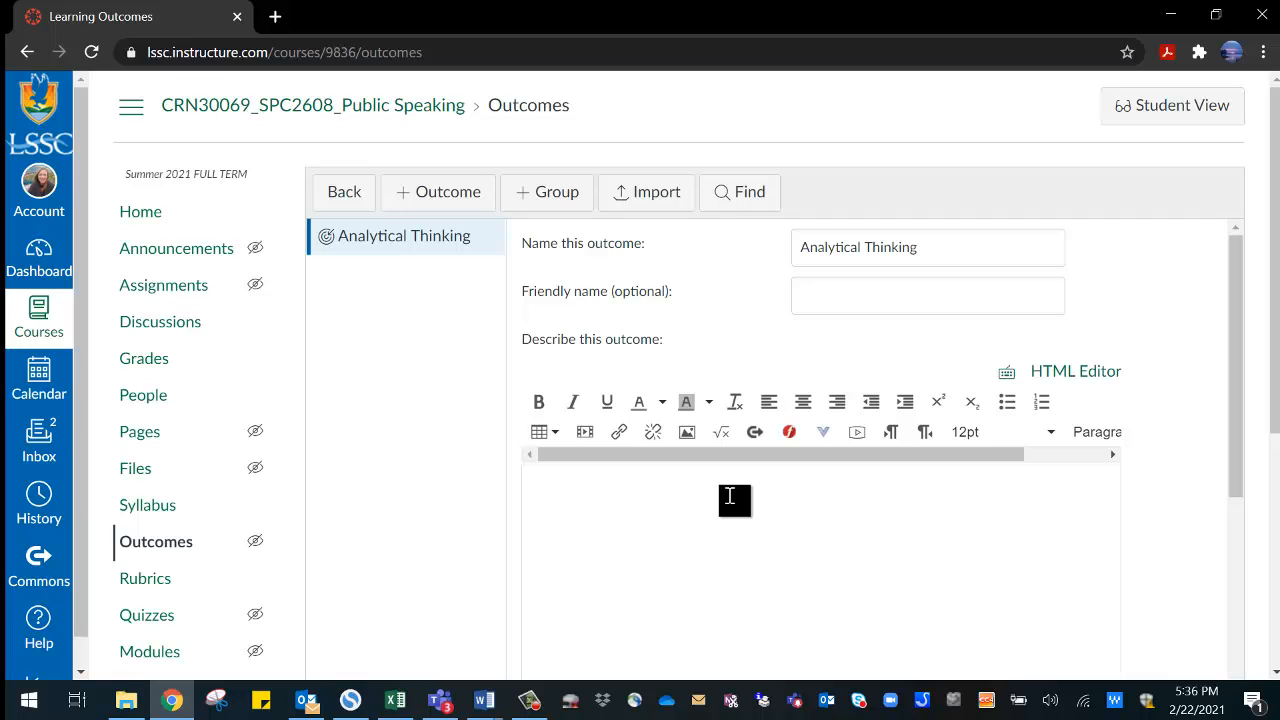
text(The goal of this outcome is to assess the student's ability to draw conclusions from the data.)
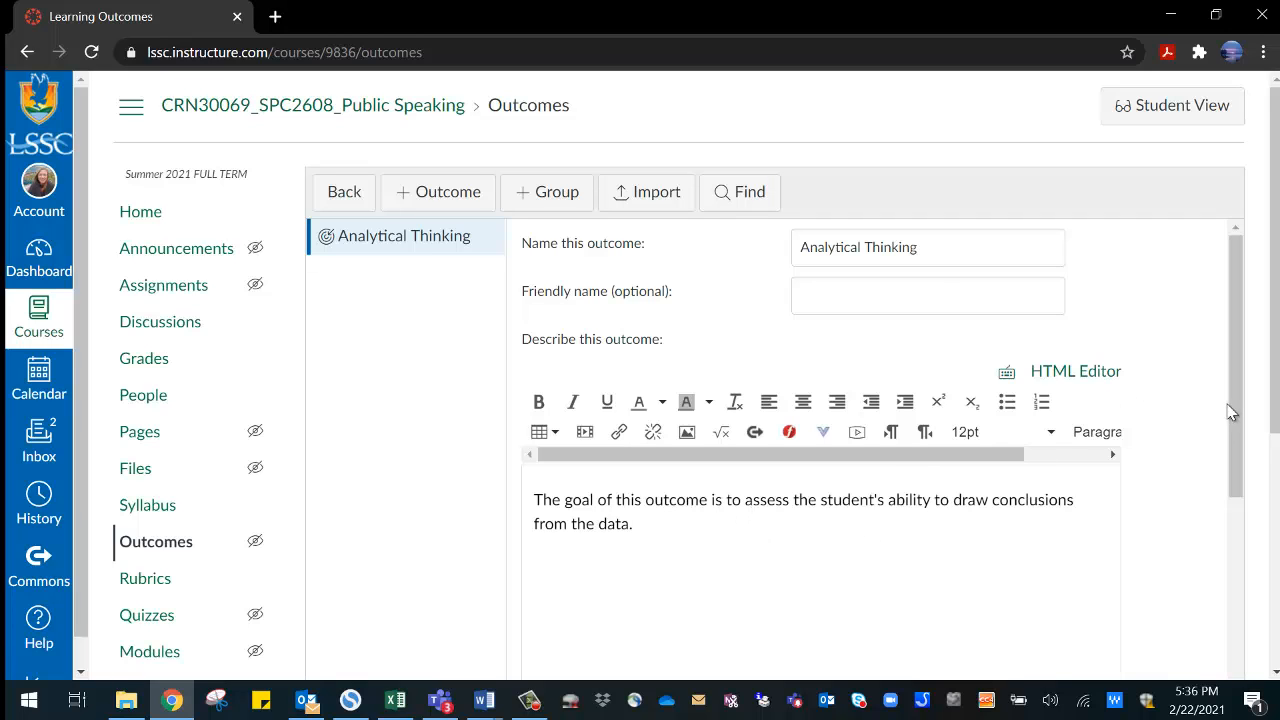
Replace the Exceeds Expectations rating with the copied "Proficient- Student consistently draws rational and warranted conclusions..." text and set it to 3 points
drag(1230, 412, 1240, 643)
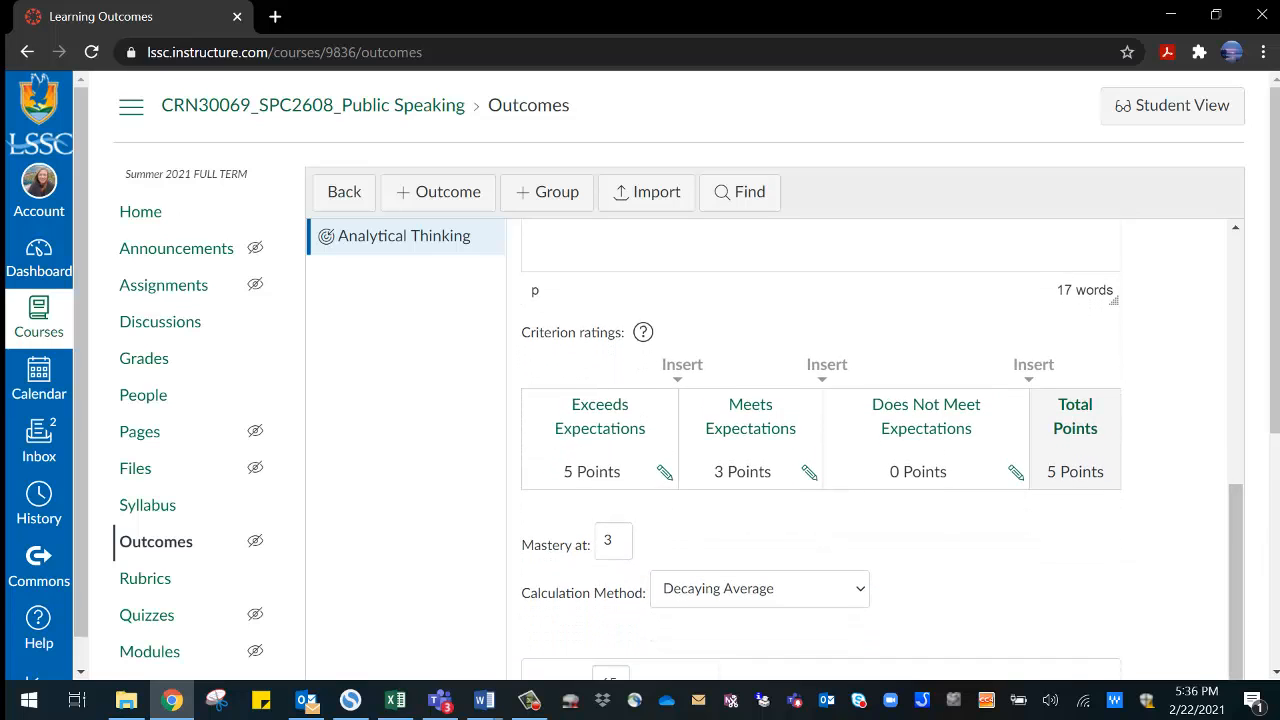
scroll(1236, 480, down, 3)
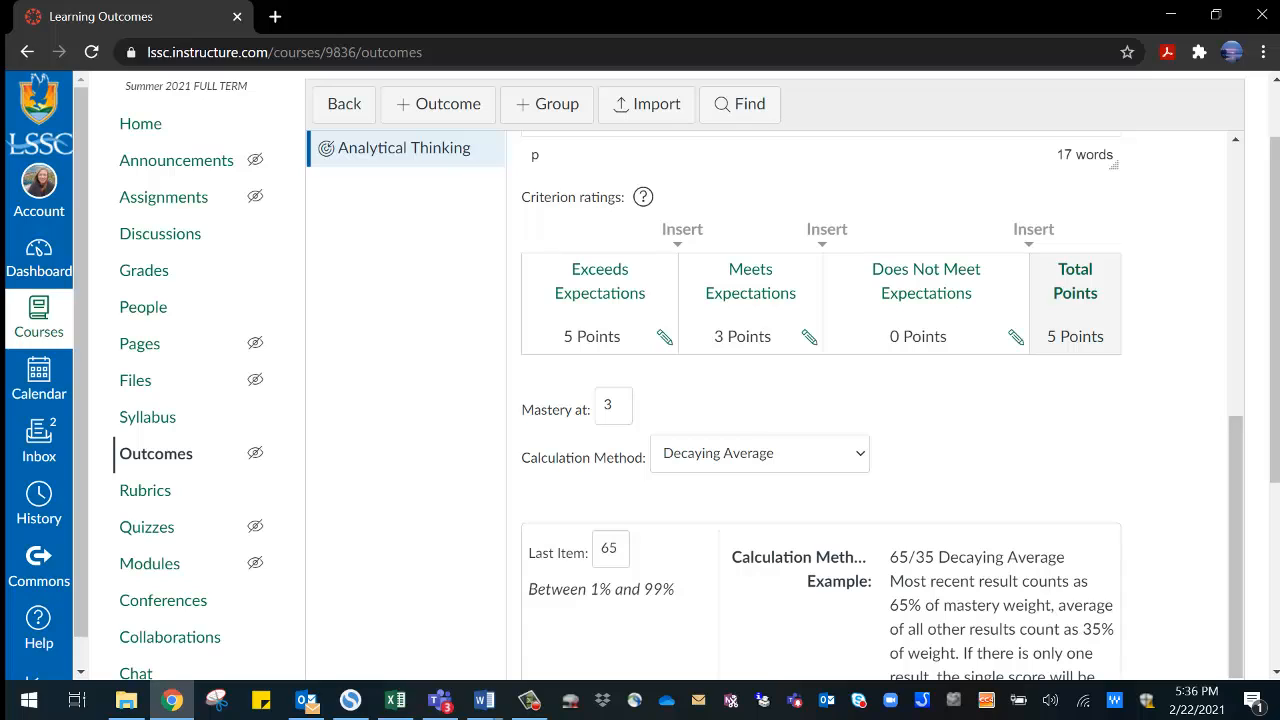
key(alt+Tab)
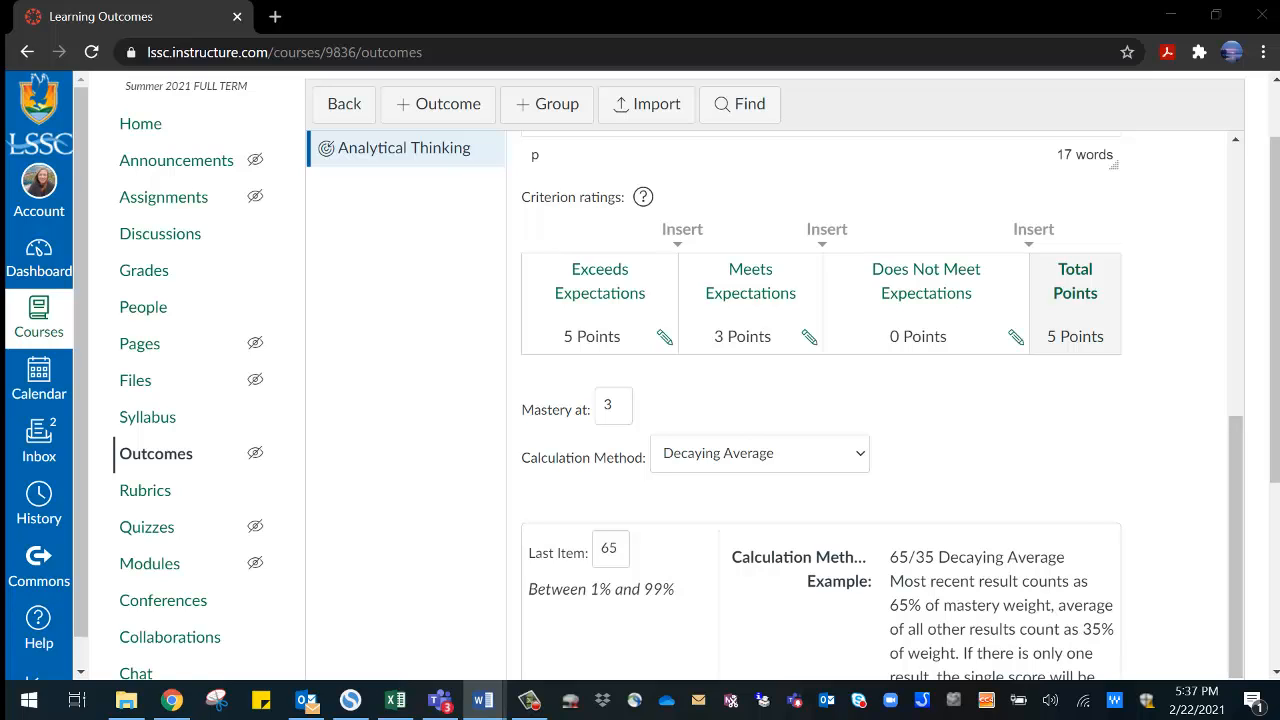
click(664, 340)
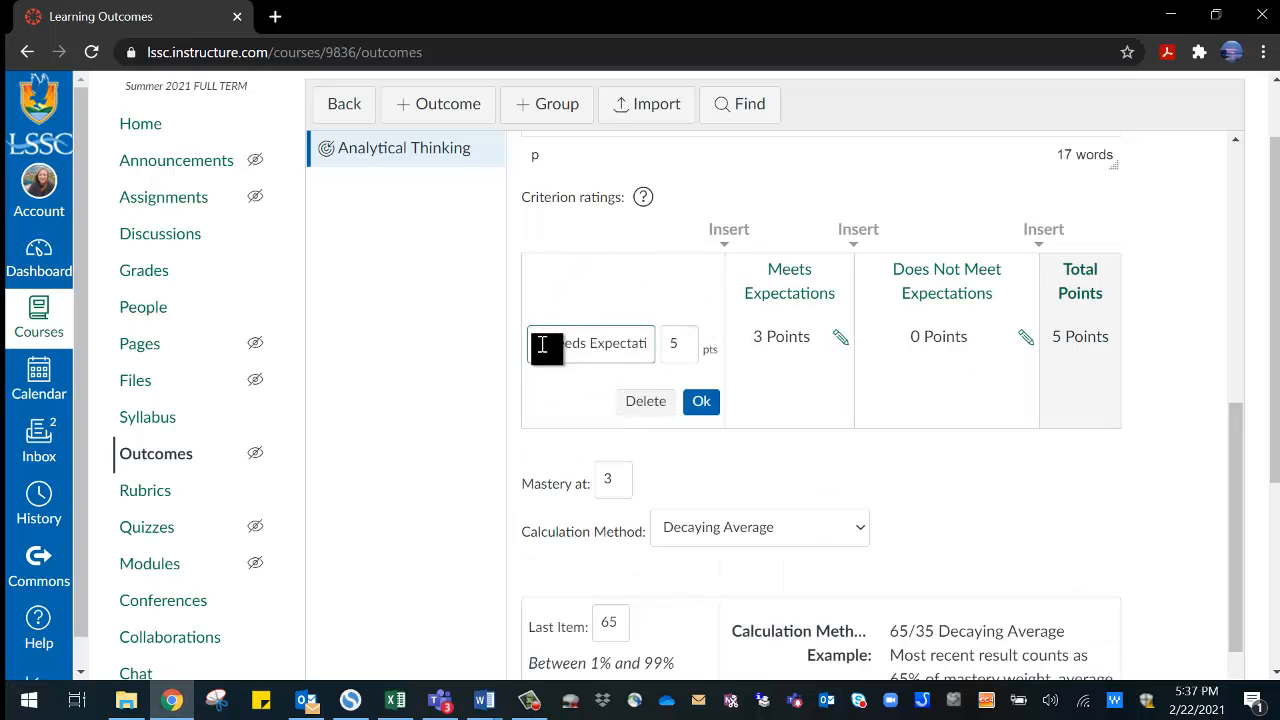
drag(537, 345, 686, 348)
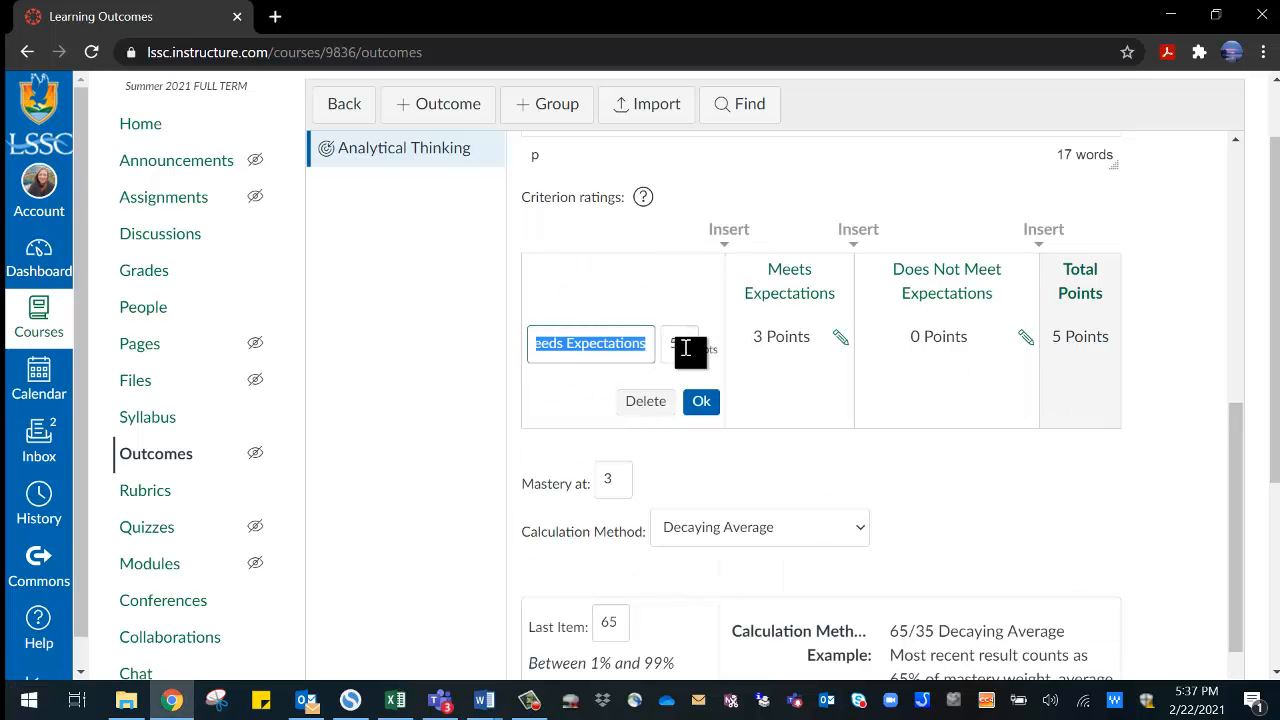
key(ctrl+v)
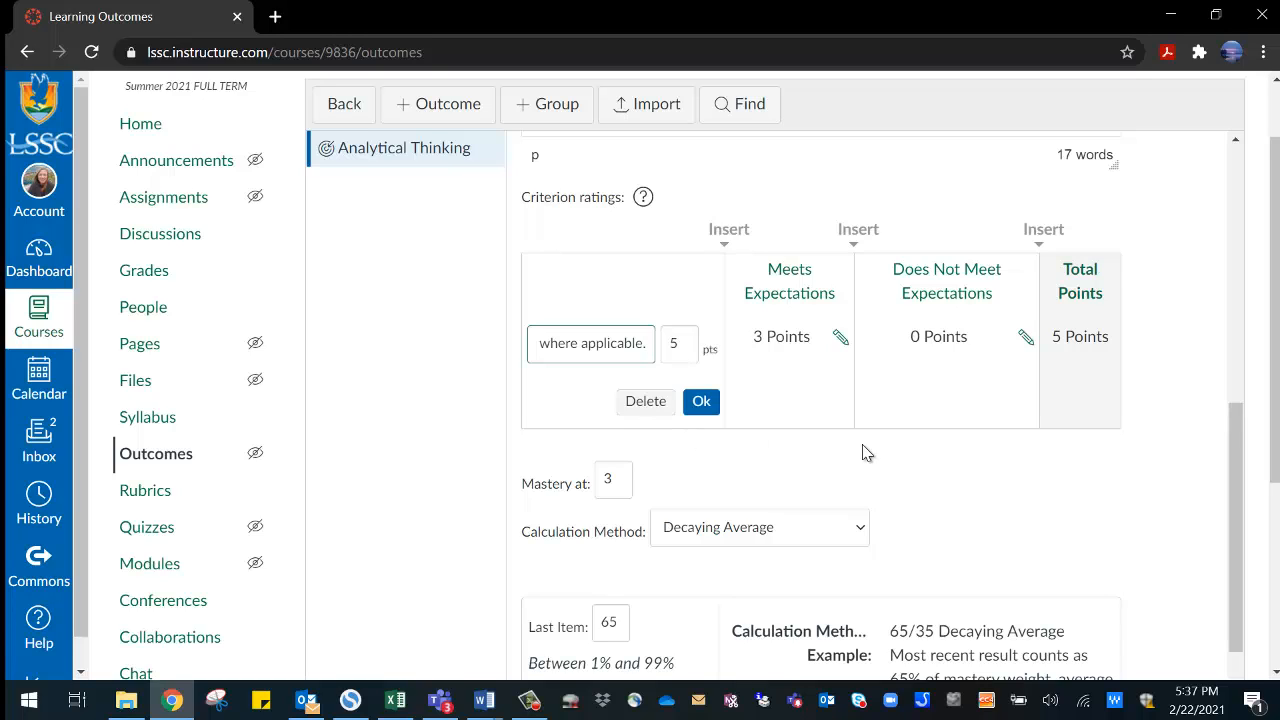
click(688, 345)
key(BackSpace)
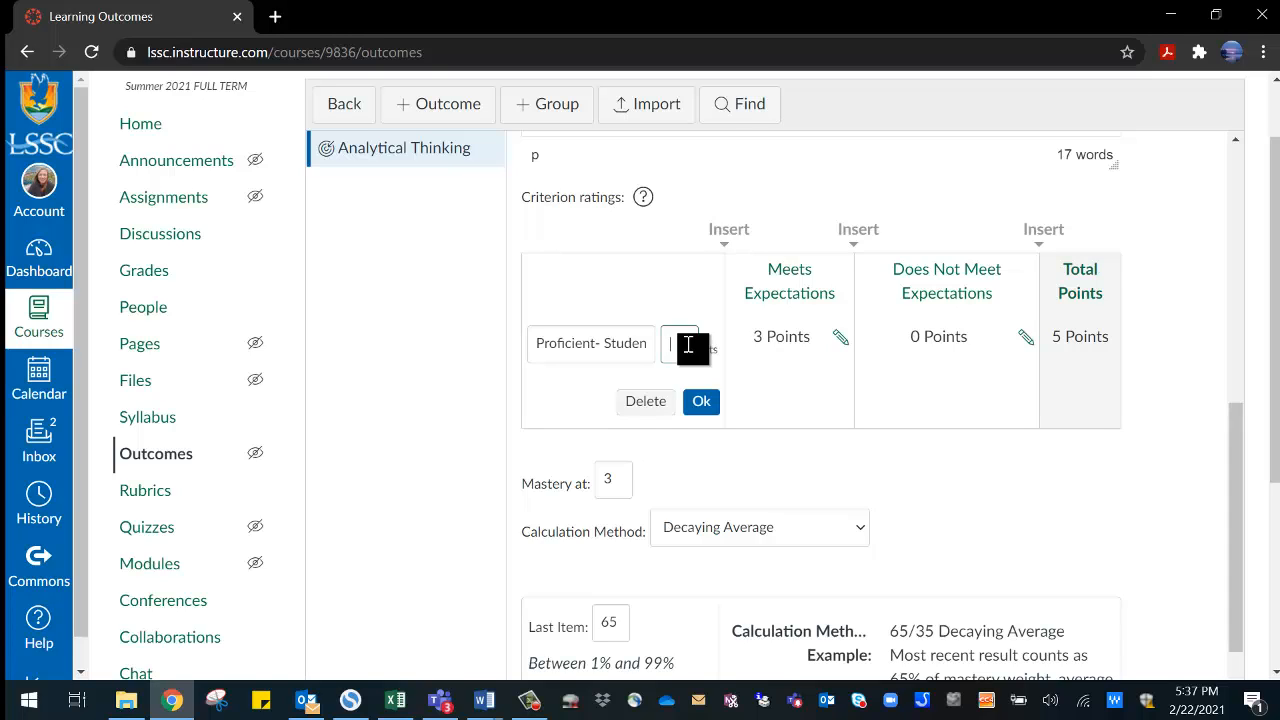
text(3)
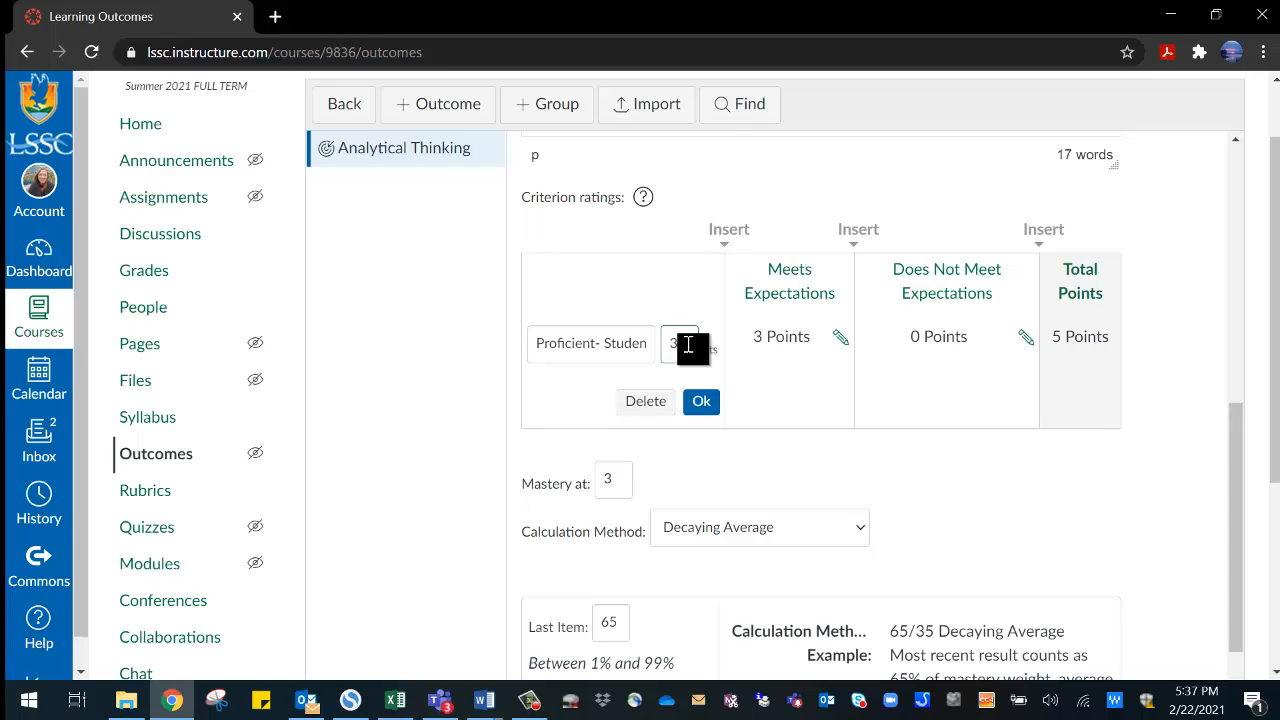
click(701, 402)
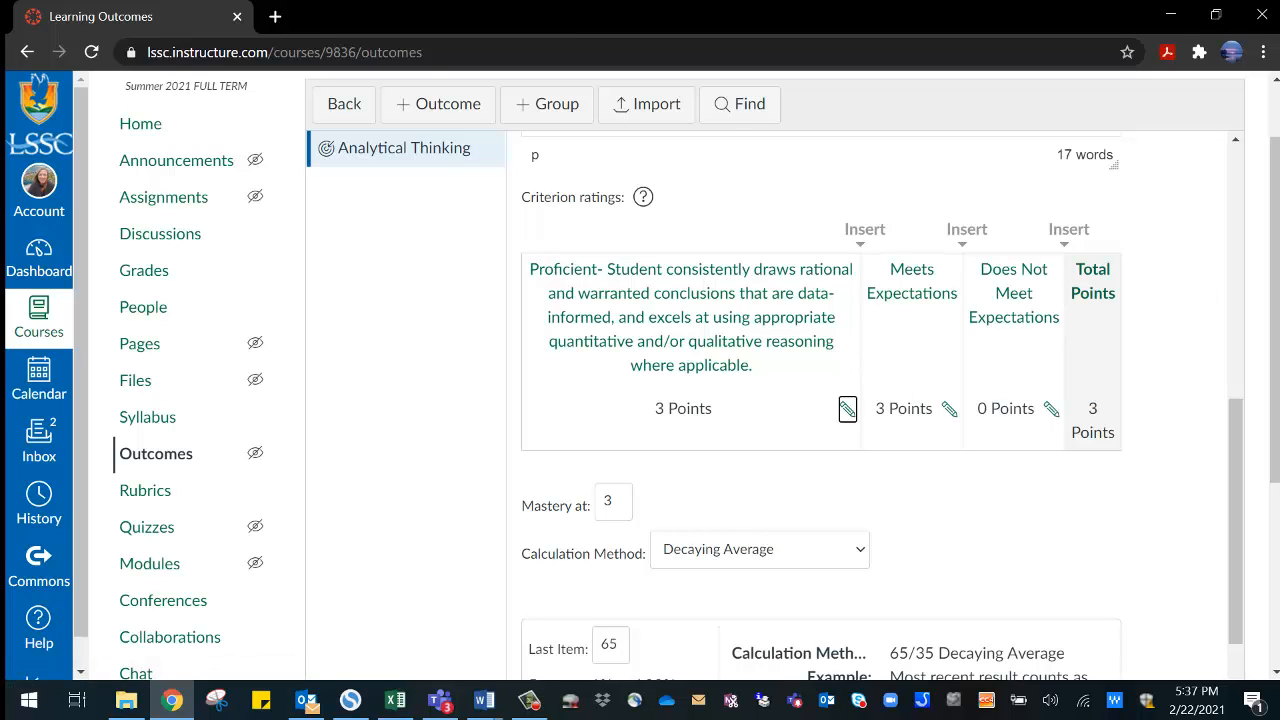
Replace the Meets Expectations rating with the copied "In Progress- Student conclusions are in some measure data-informed..." text and set it to 2 points
key(alt+Tab)
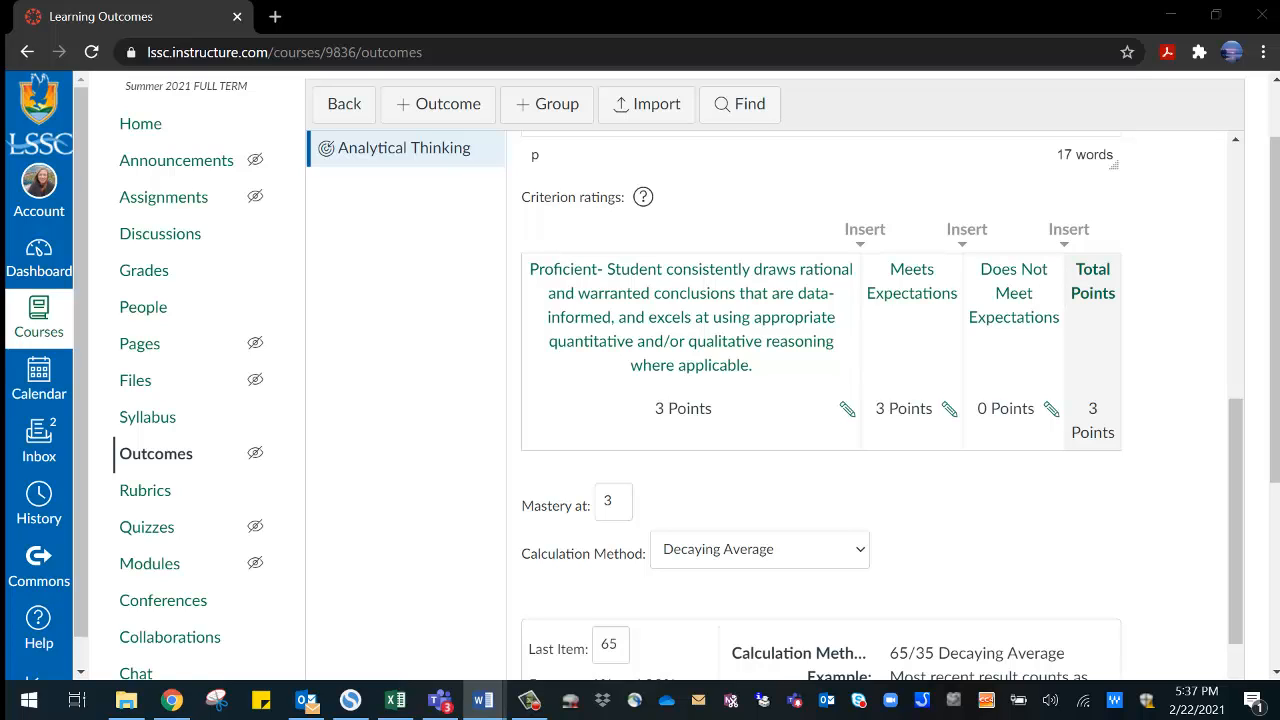
click(949, 410)
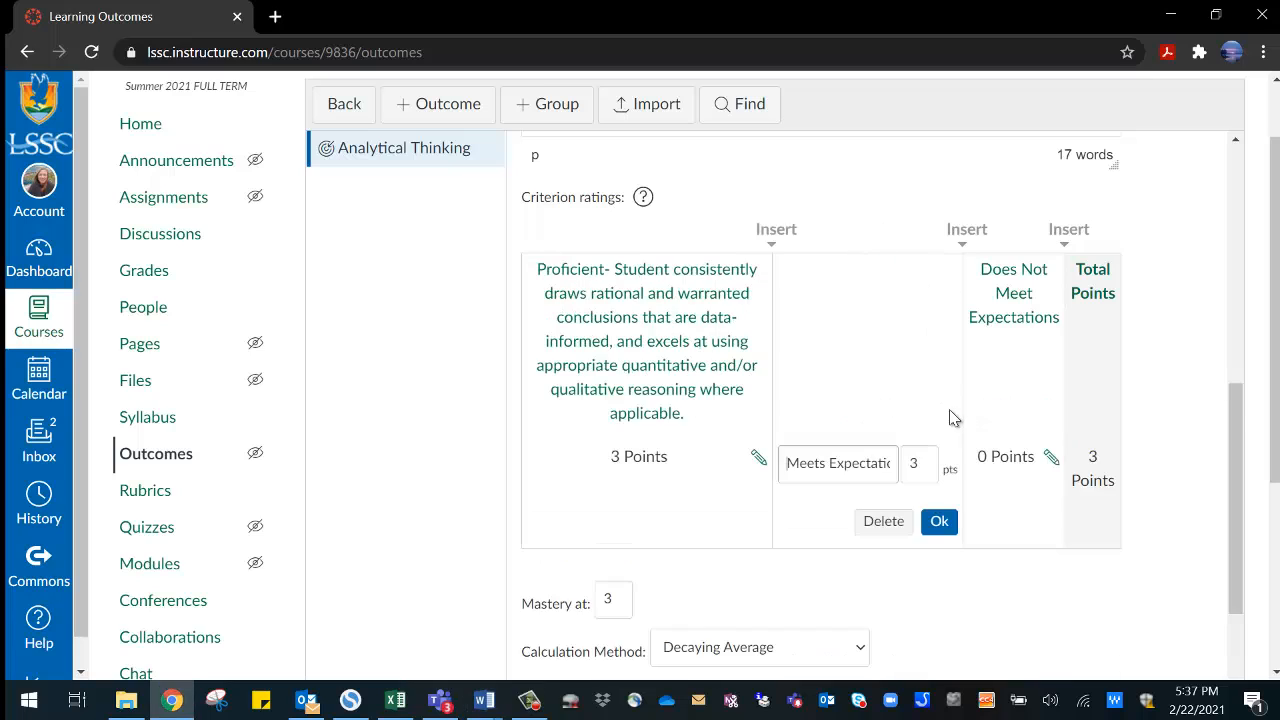
drag(791, 471, 925, 479)
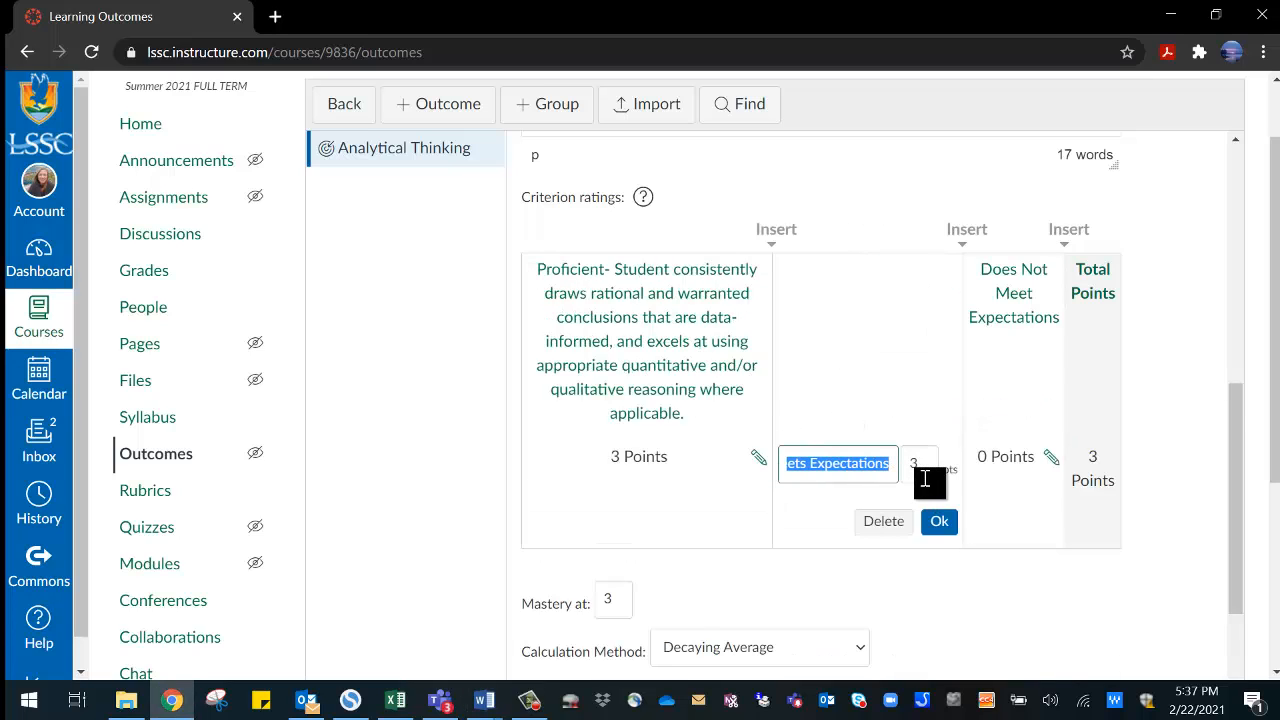
key(ctrl+v)
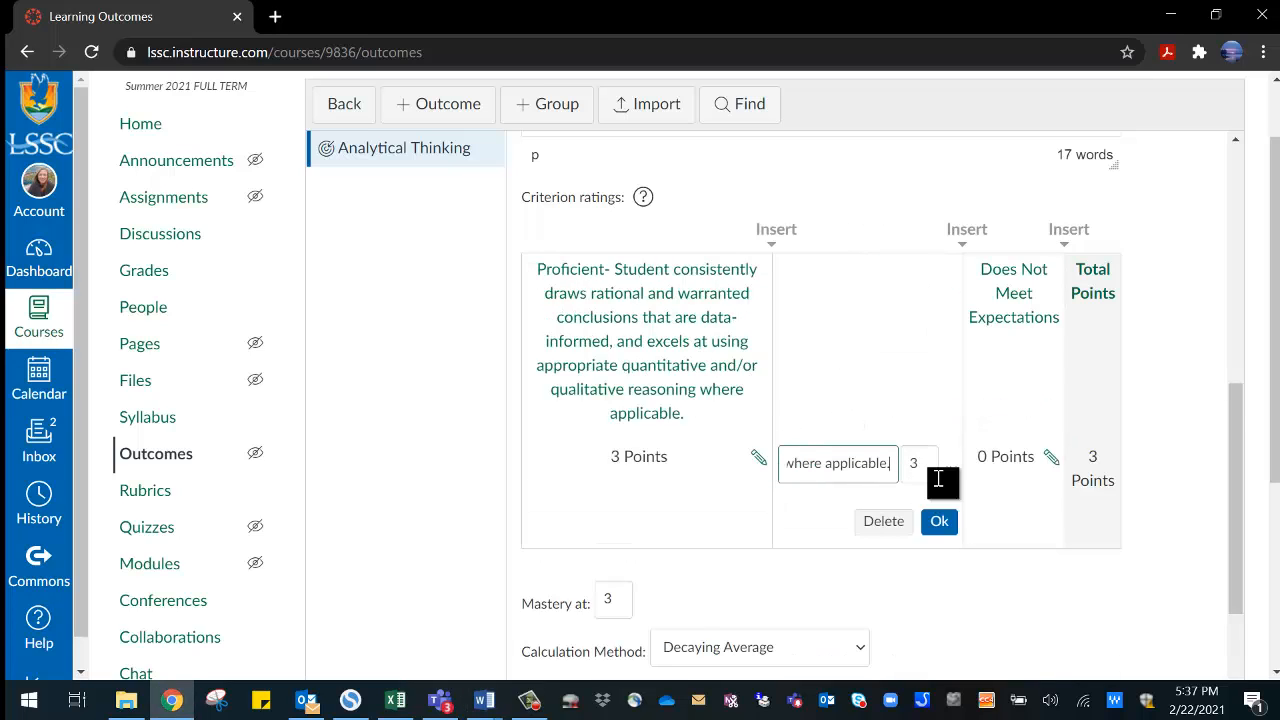
click(926, 469)
key(BackSpace)
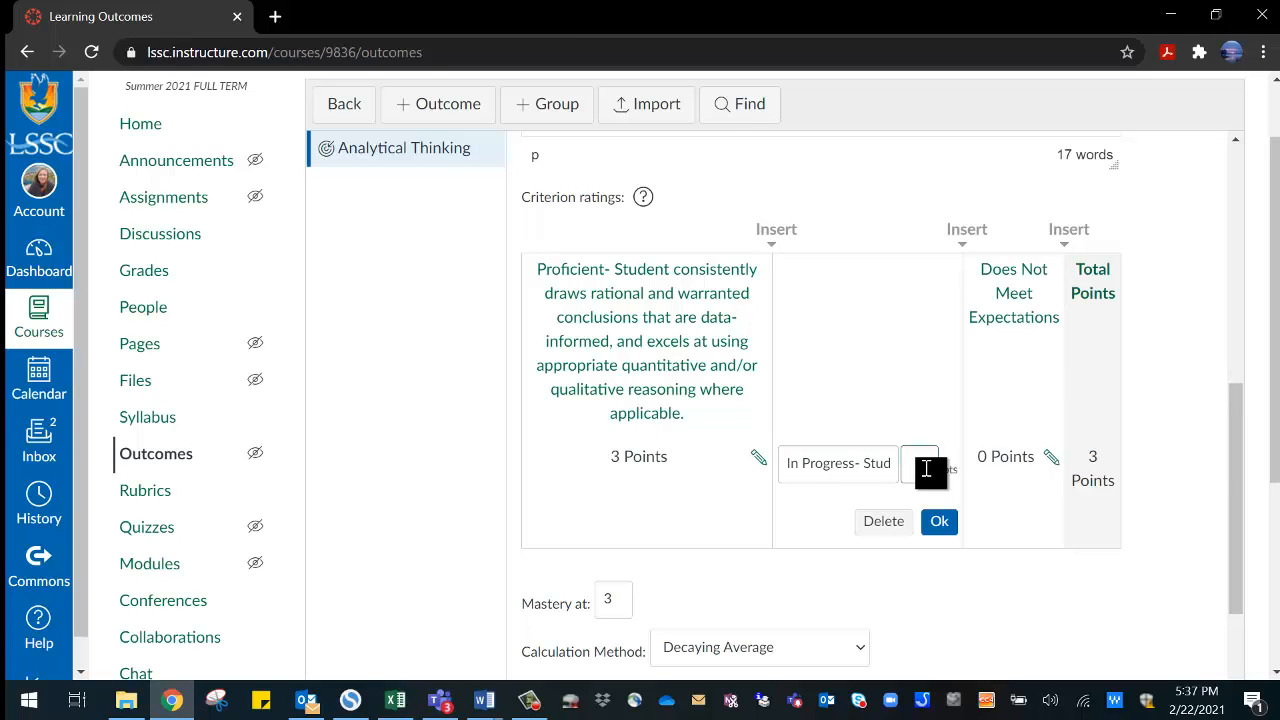
text(2)
click(940, 523)
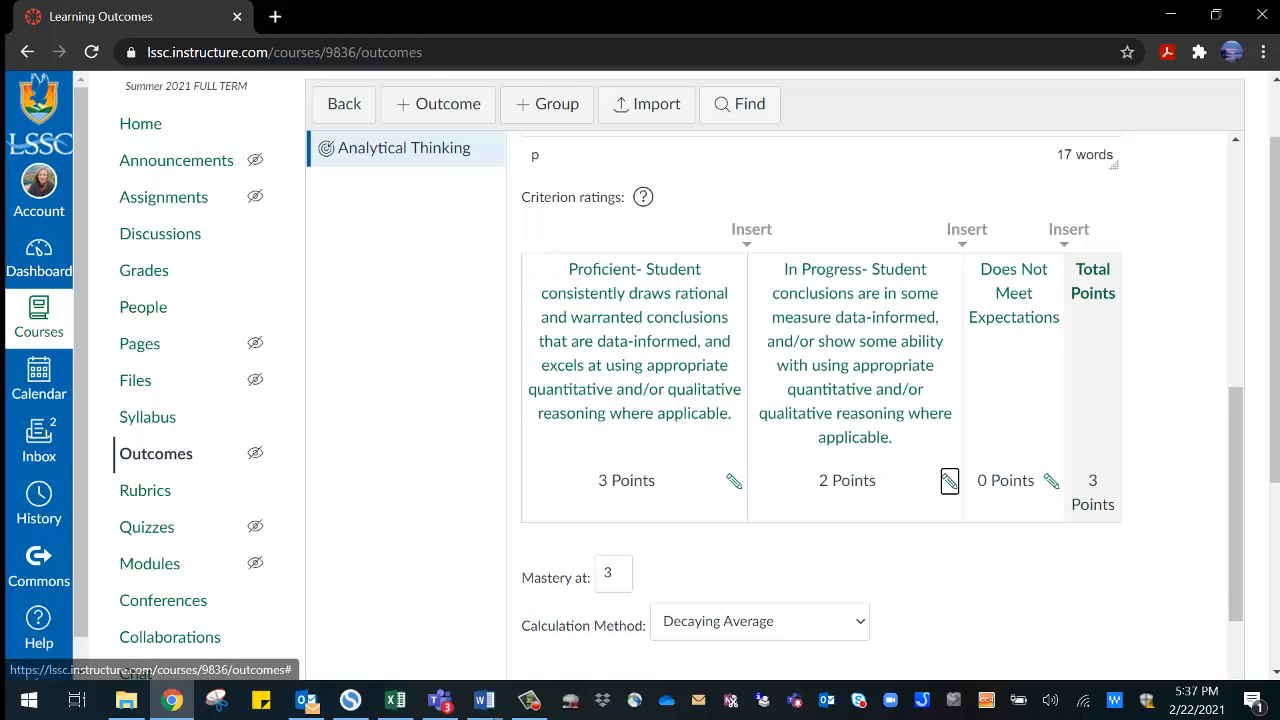
Replace the Does Not Meet Expectations rating with the copied "Inadequate- Student conclusions are poorly related to available data..." text and set it to 1 point
key(alt+Tab)
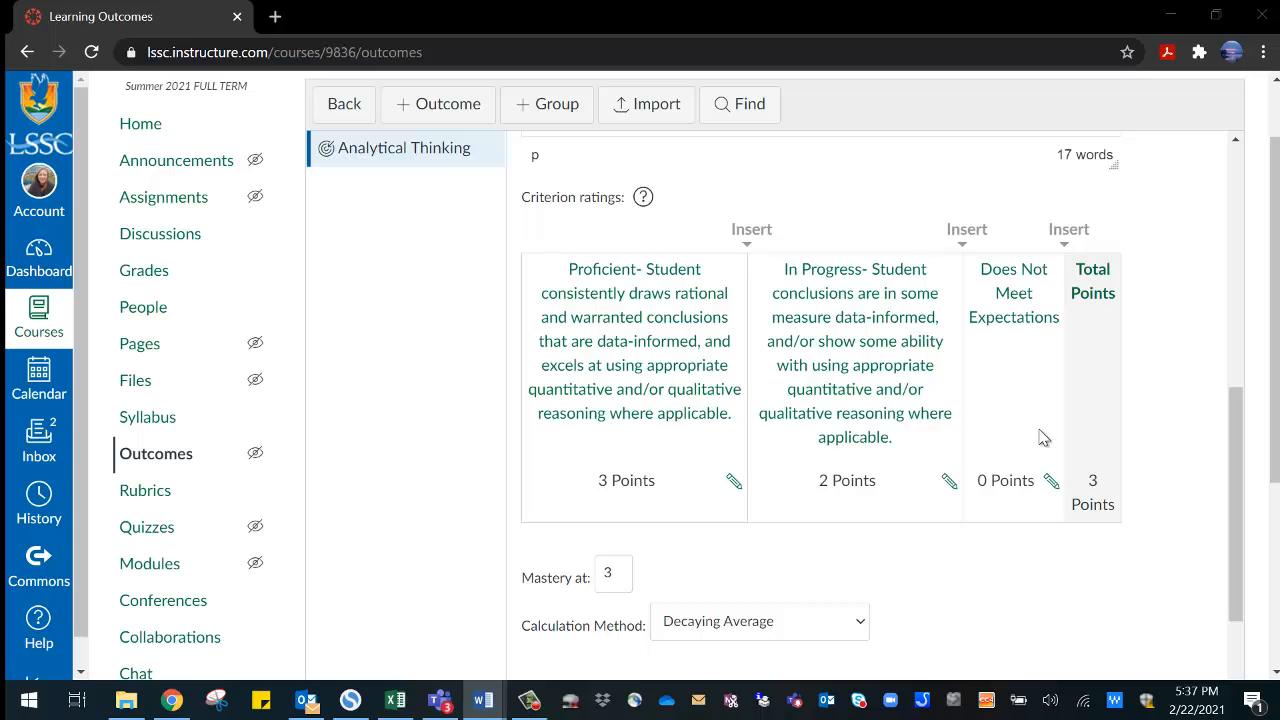
click(1051, 483)
drag(890, 535, 1006, 538)
key(ctrl+v)
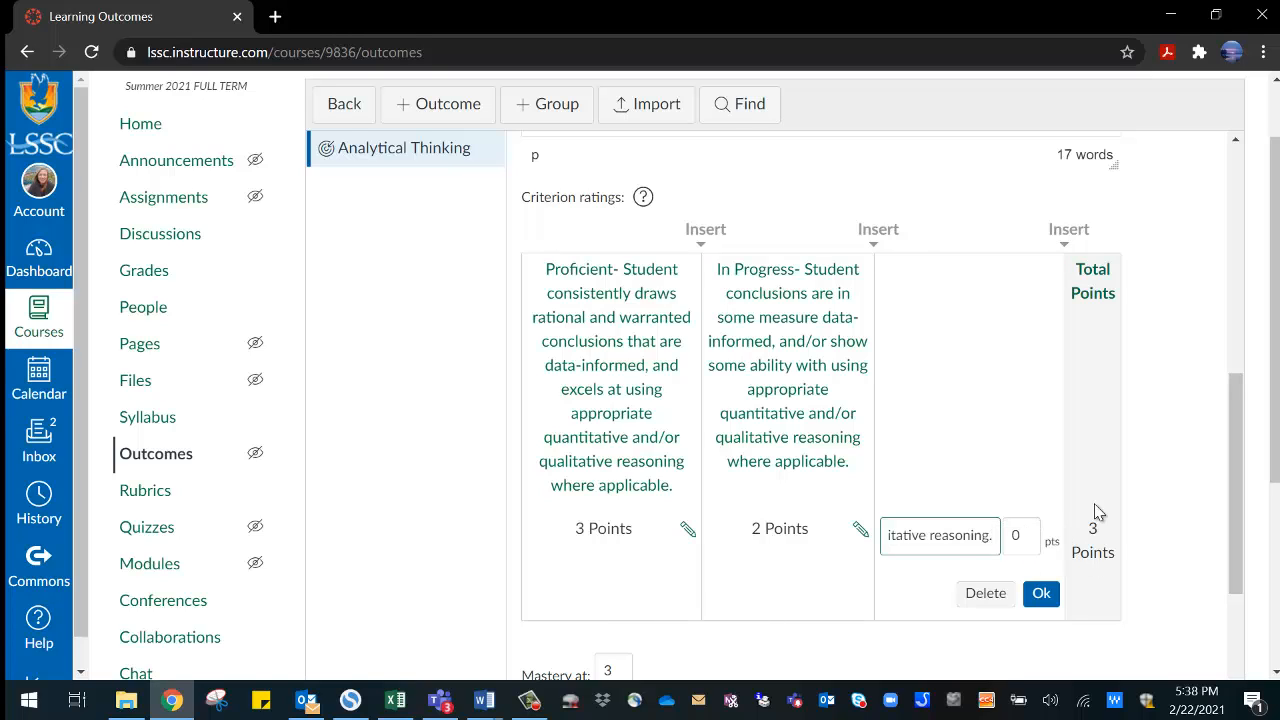
click(1024, 536)
key(BackSpace)
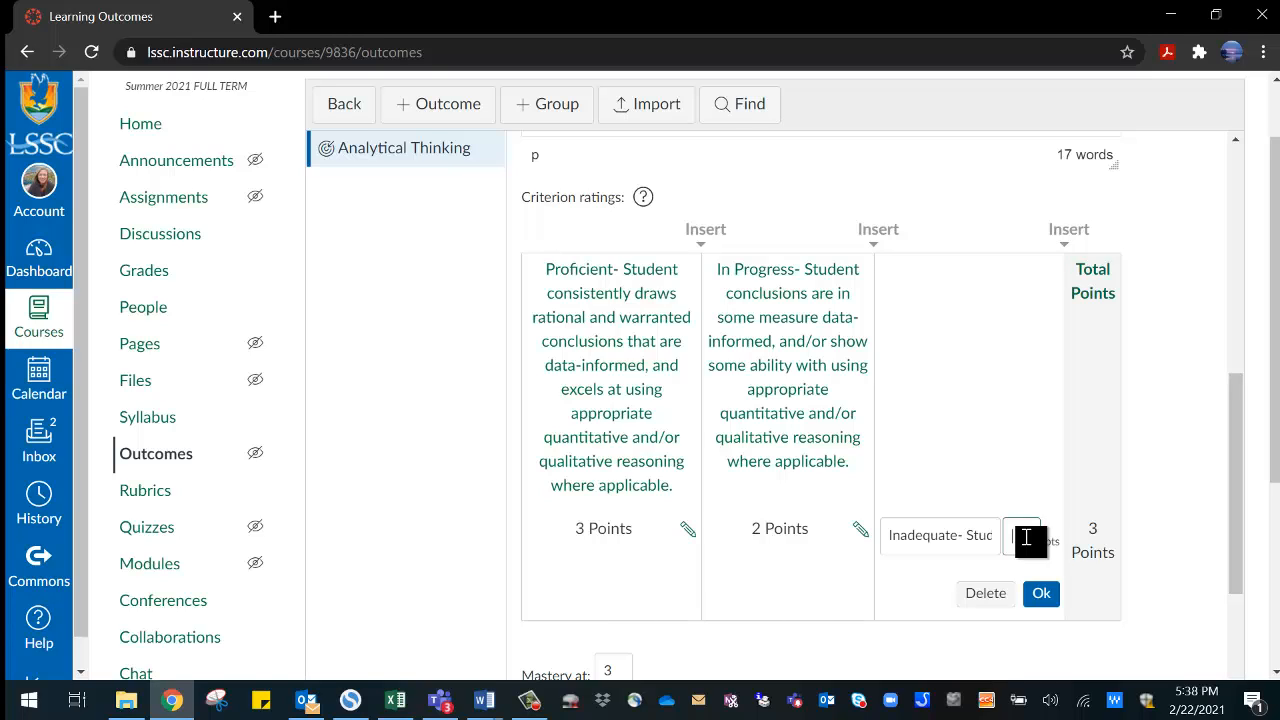
click(1039, 596)
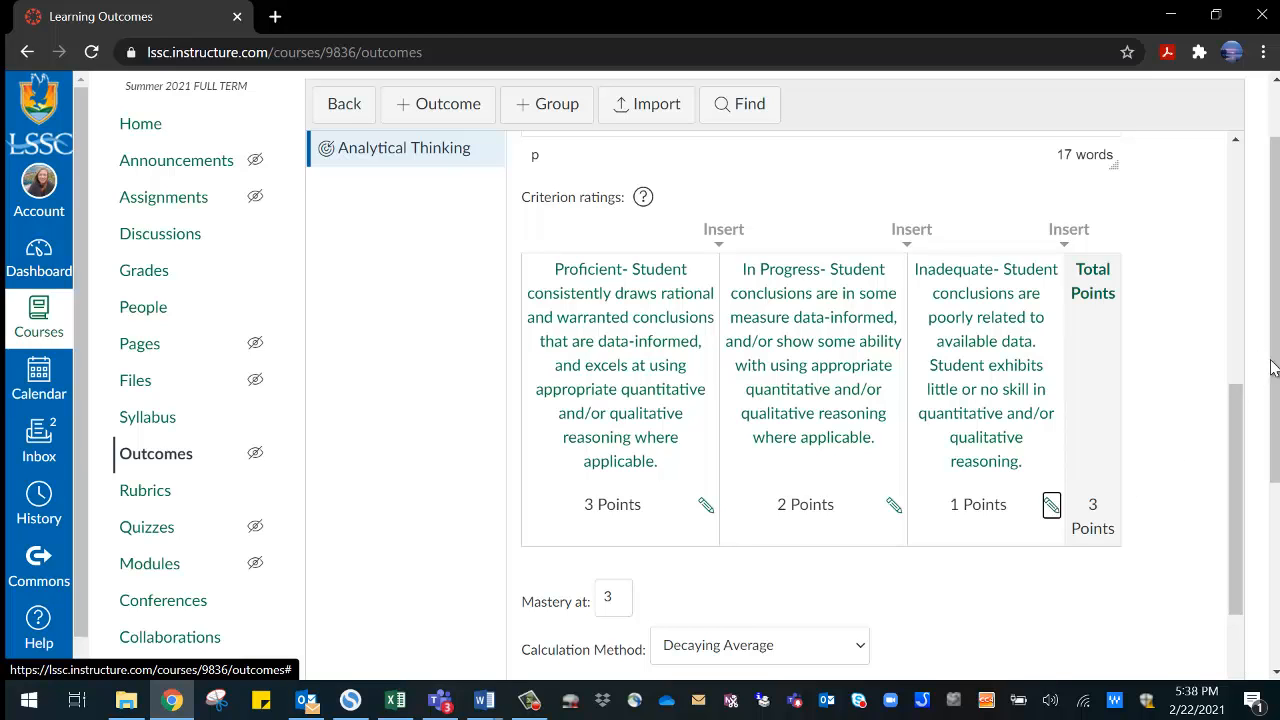
Save the completed Analytical Thinking outcome to the course
drag(1275, 373, 1279, 407)
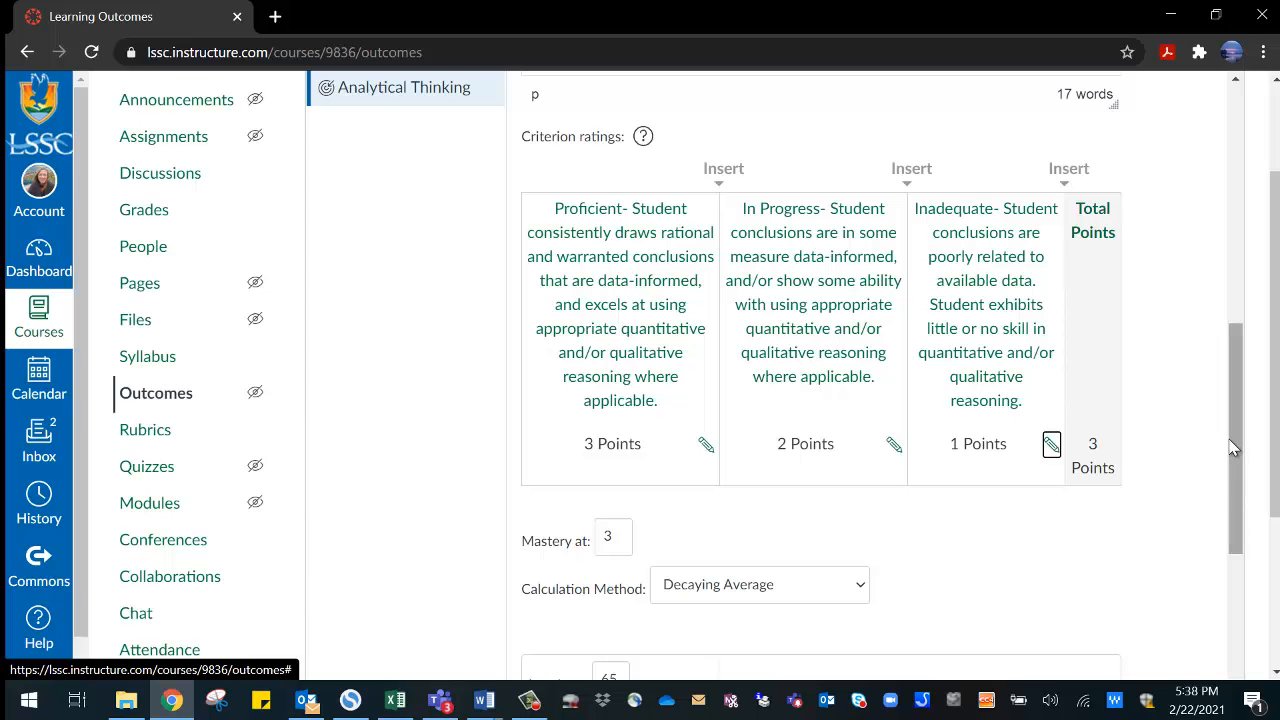
drag(1233, 443, 1222, 587)
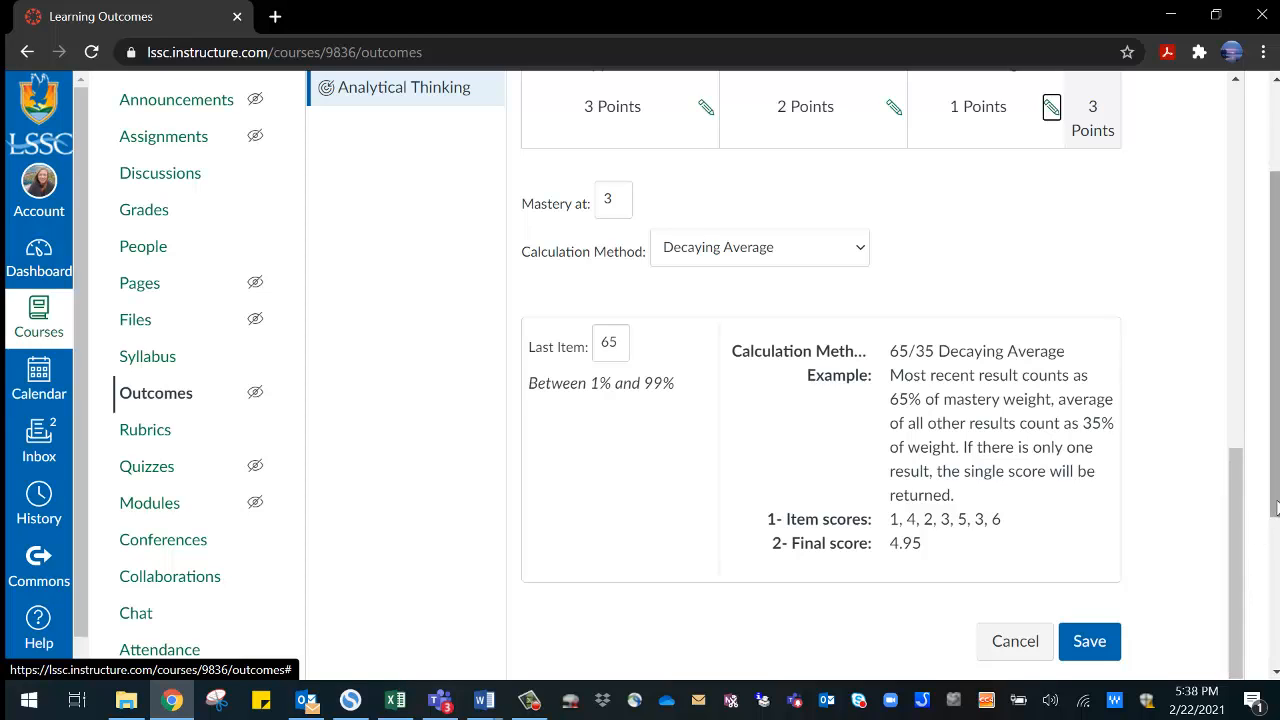
drag(1268, 523, 1270, 561)
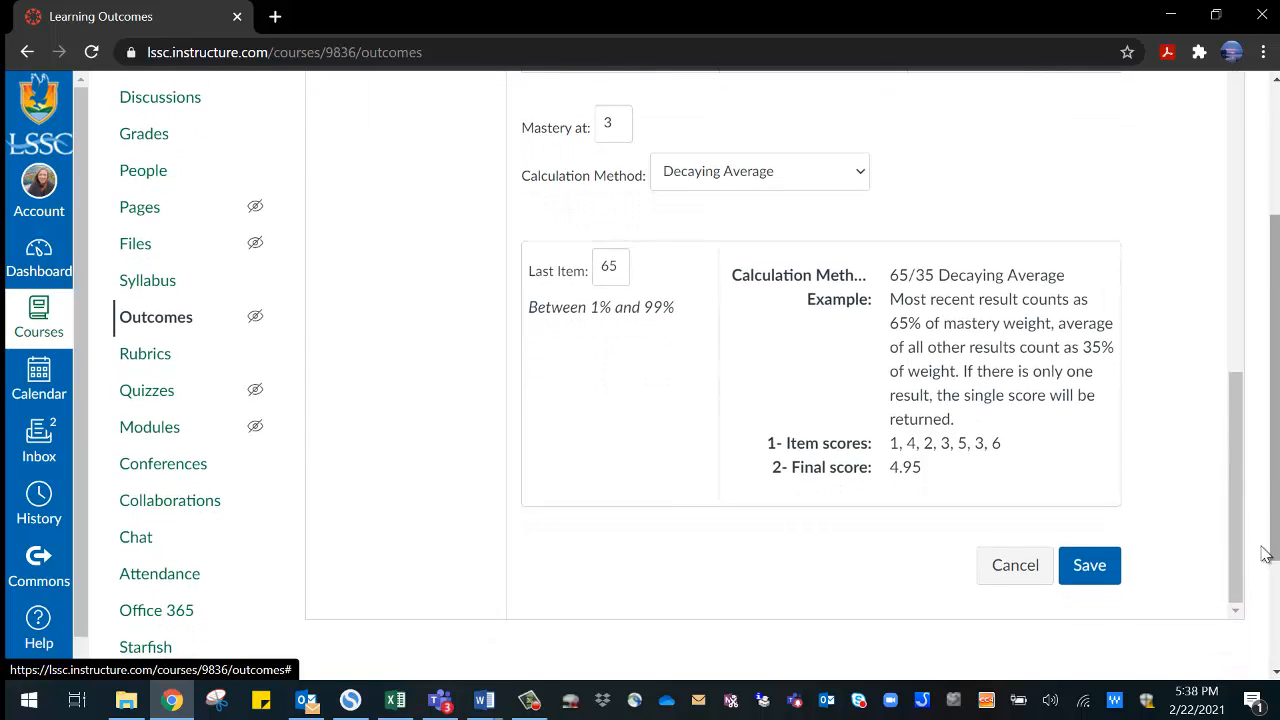
click(1095, 575)
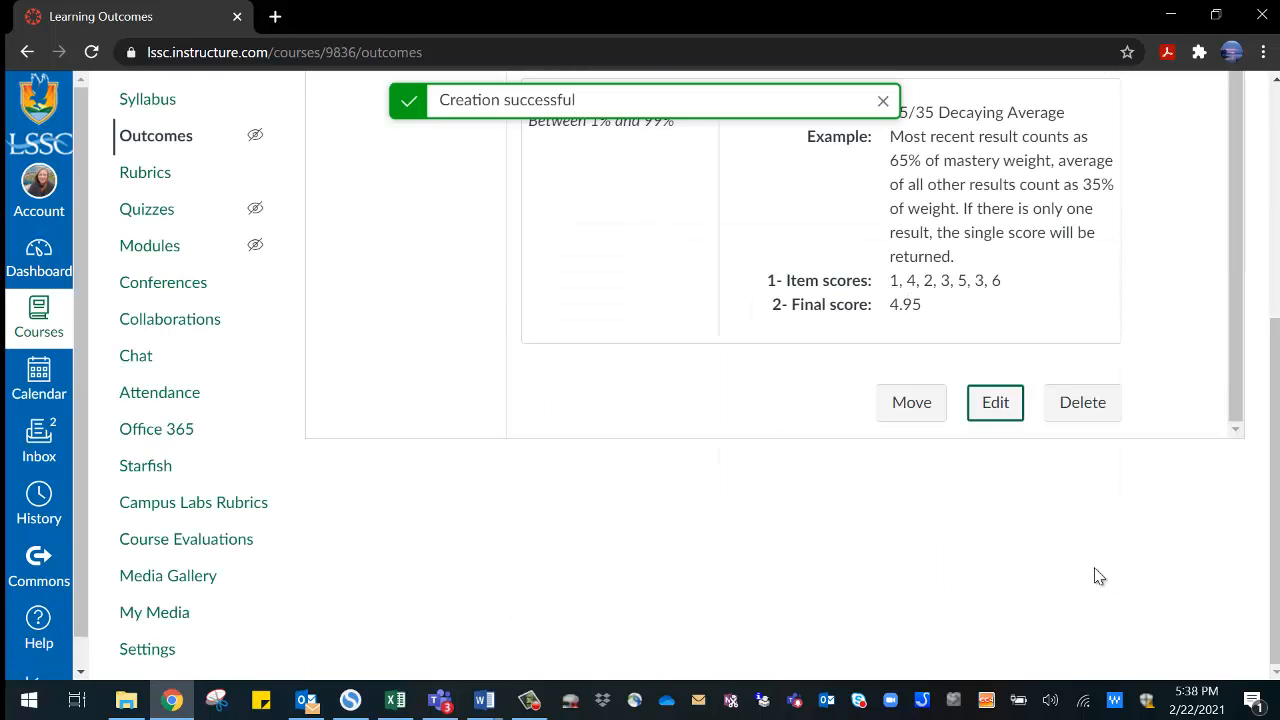
Start a second outcome in the course and name it "Communication"
drag(1274, 440, 1272, 260)
drag(1236, 345, 1216, 147)
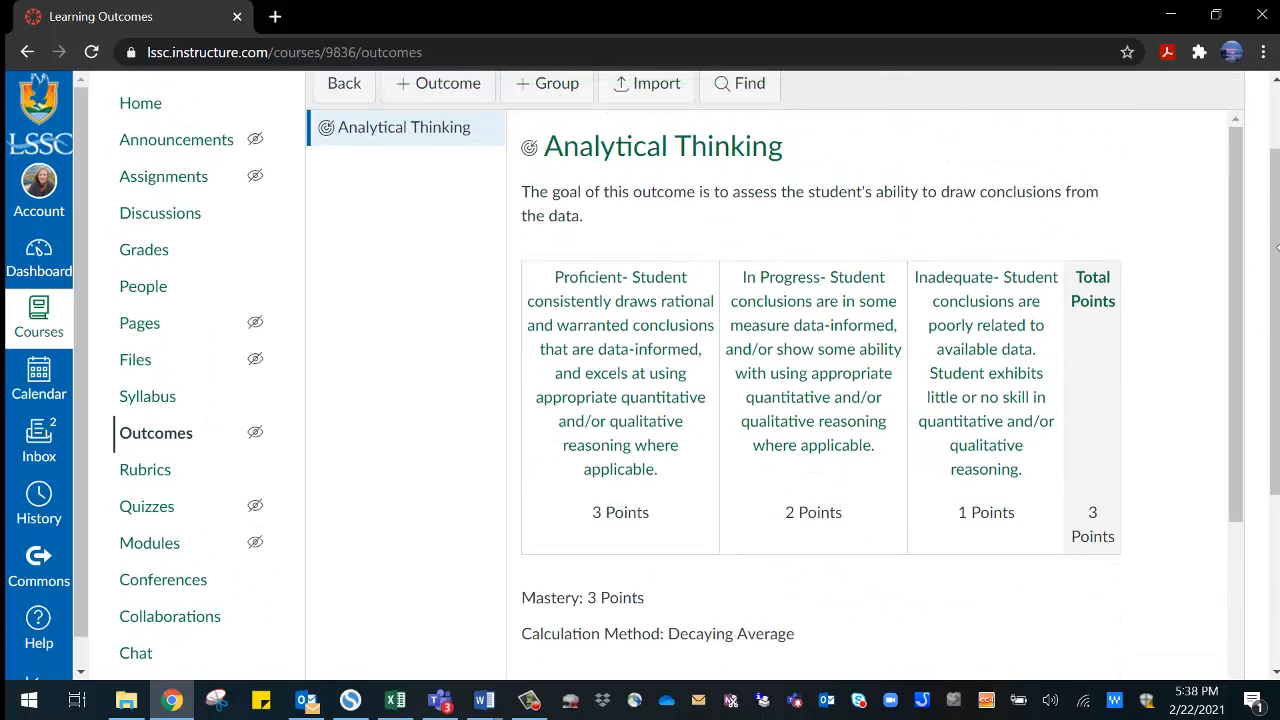
drag(1277, 248, 1276, 196)
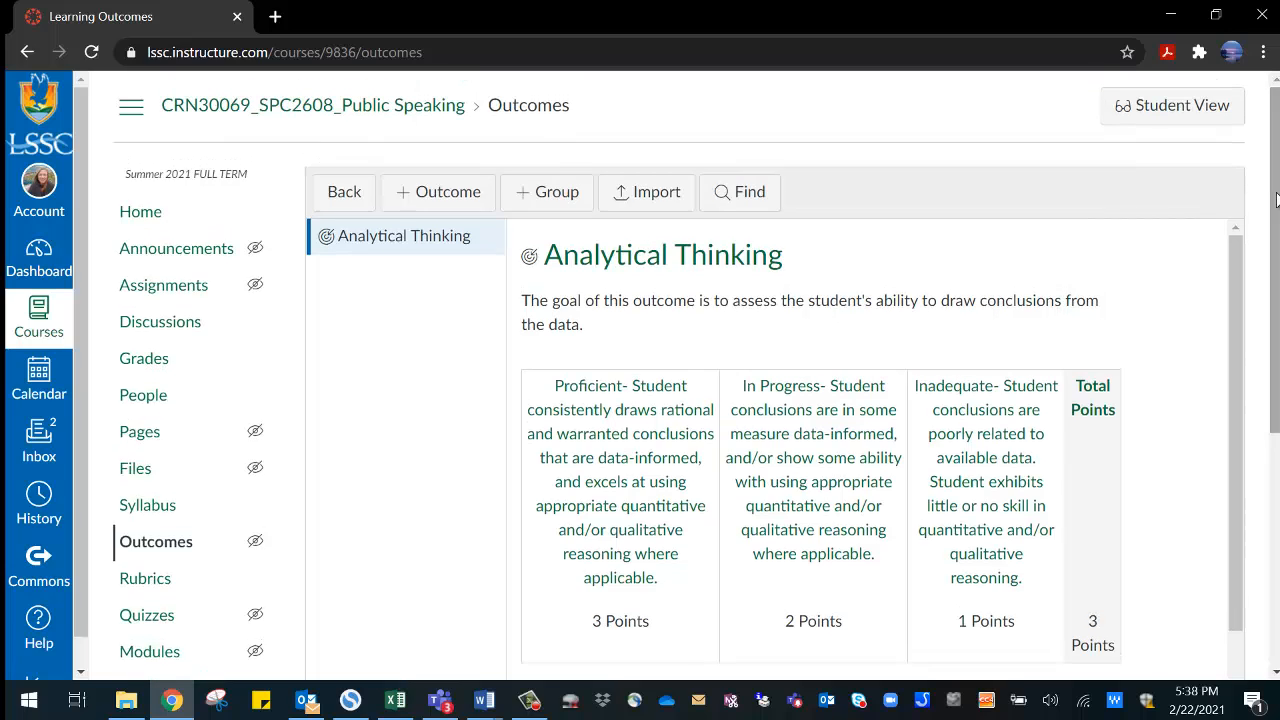
click(447, 194)
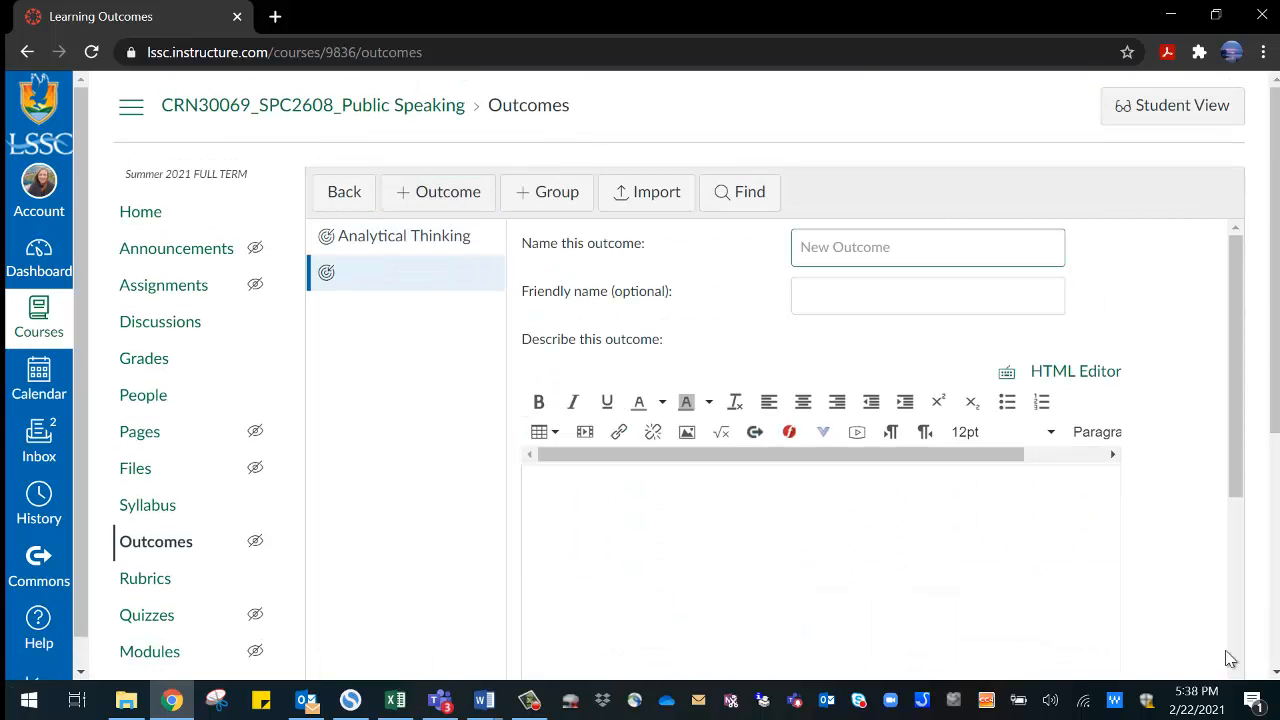
click(938, 250)
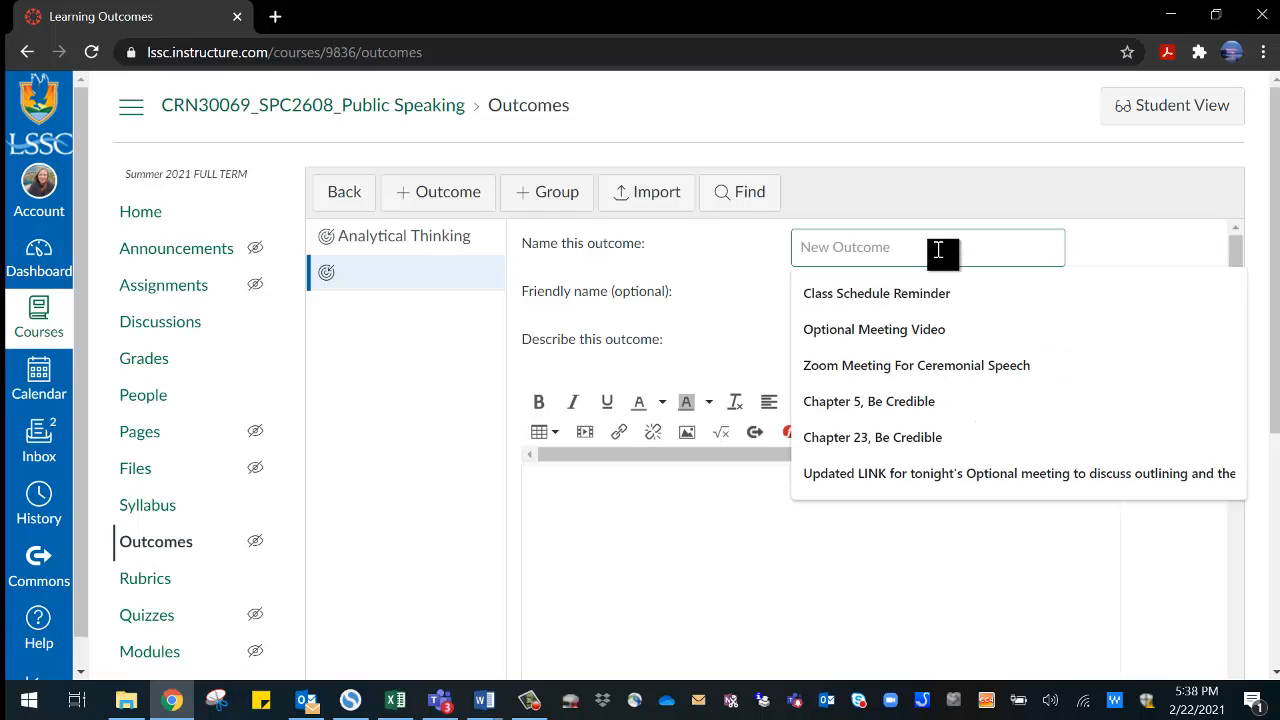
text(Commu)
click(906, 287)
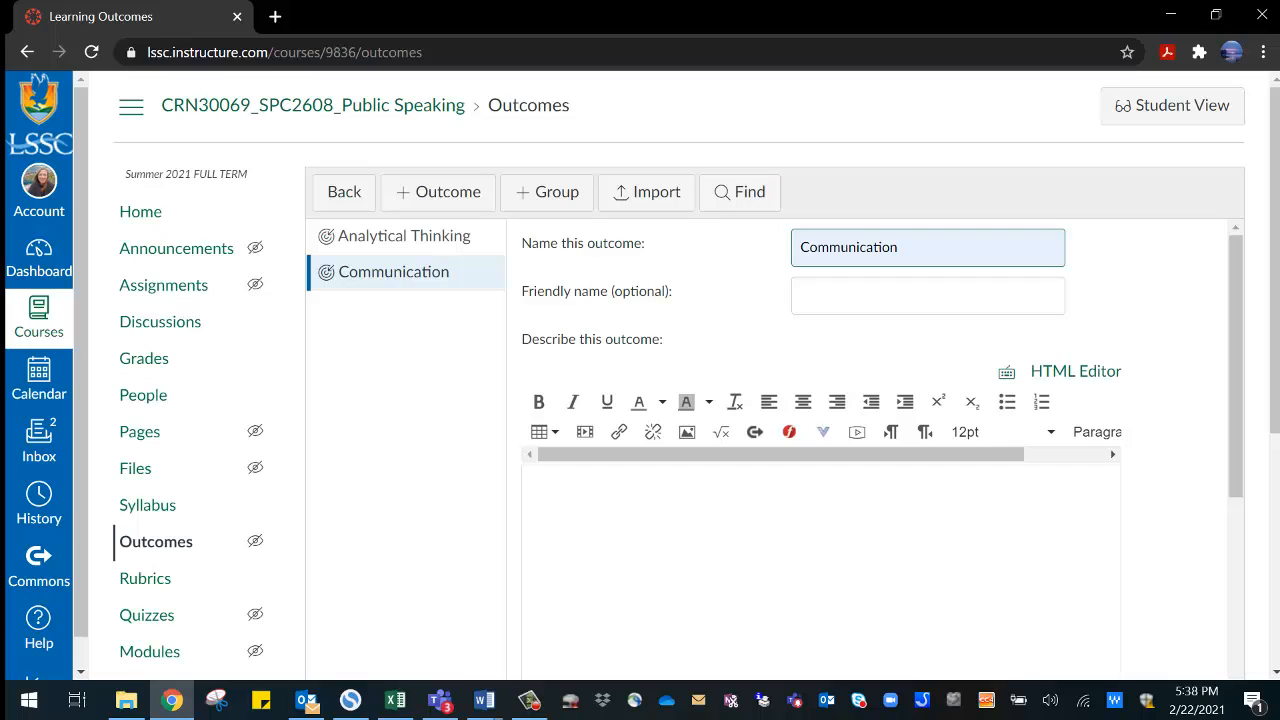
Set the Communication description to "The goal of this outcome is to assess the student's ability to produce communication that is clear and well-organized."
key(alt+Tab)
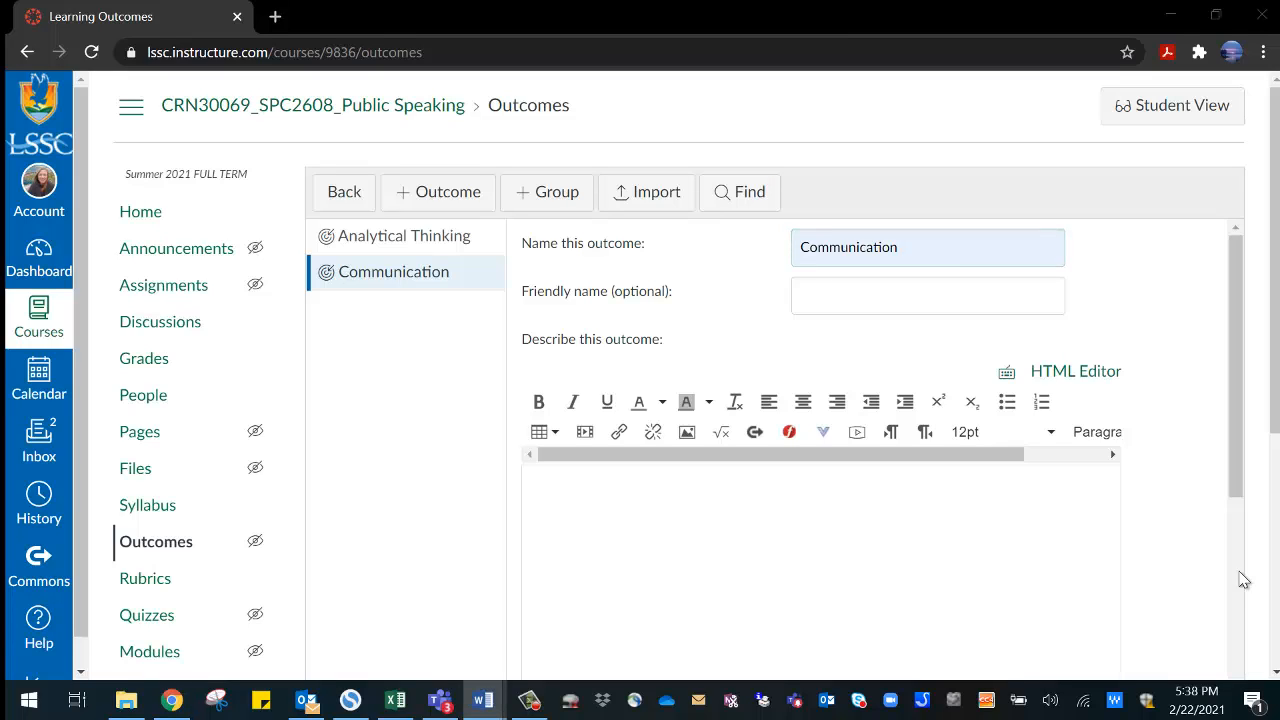
click(652, 556)
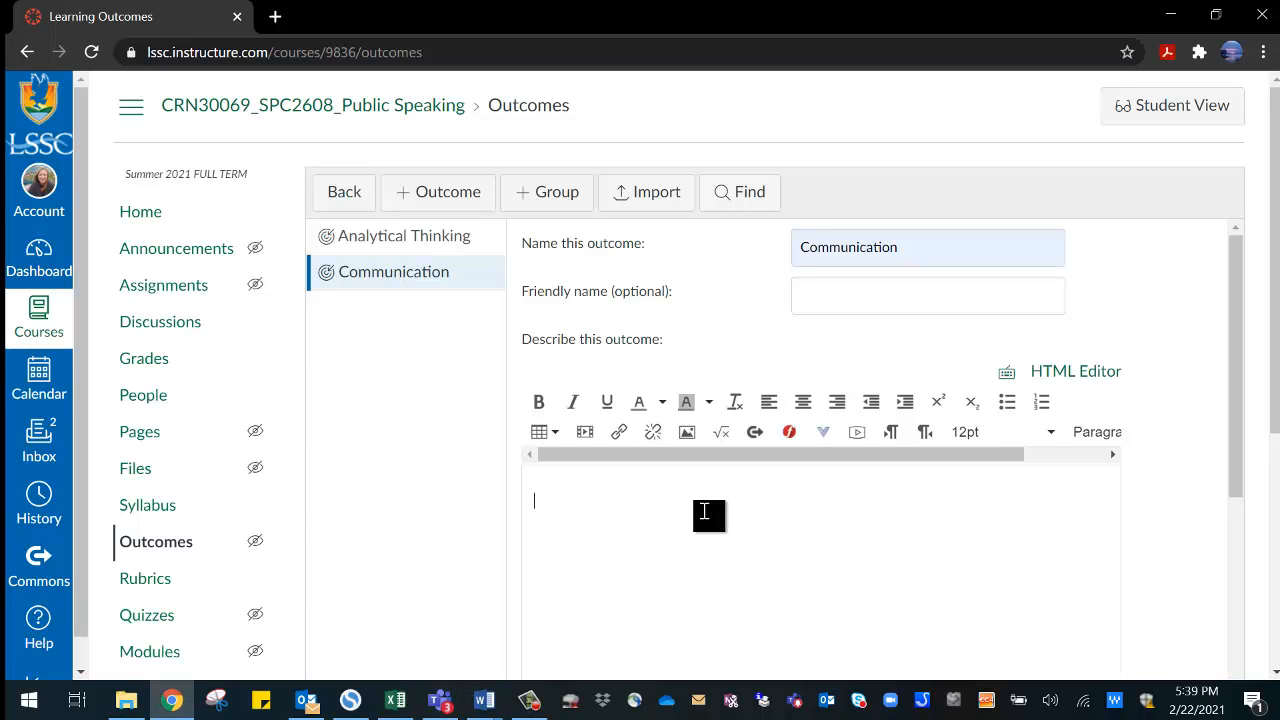
text(The goal of this outcome is to assess the student's ability to produce communication that is clear and well-organized.)
Replace the Exceeds Expectations rating with "Proficient- Student produces communications with a clear thesis that are well organized and grammatically correct" at 3 points
scroll(1238, 405, down, 1)
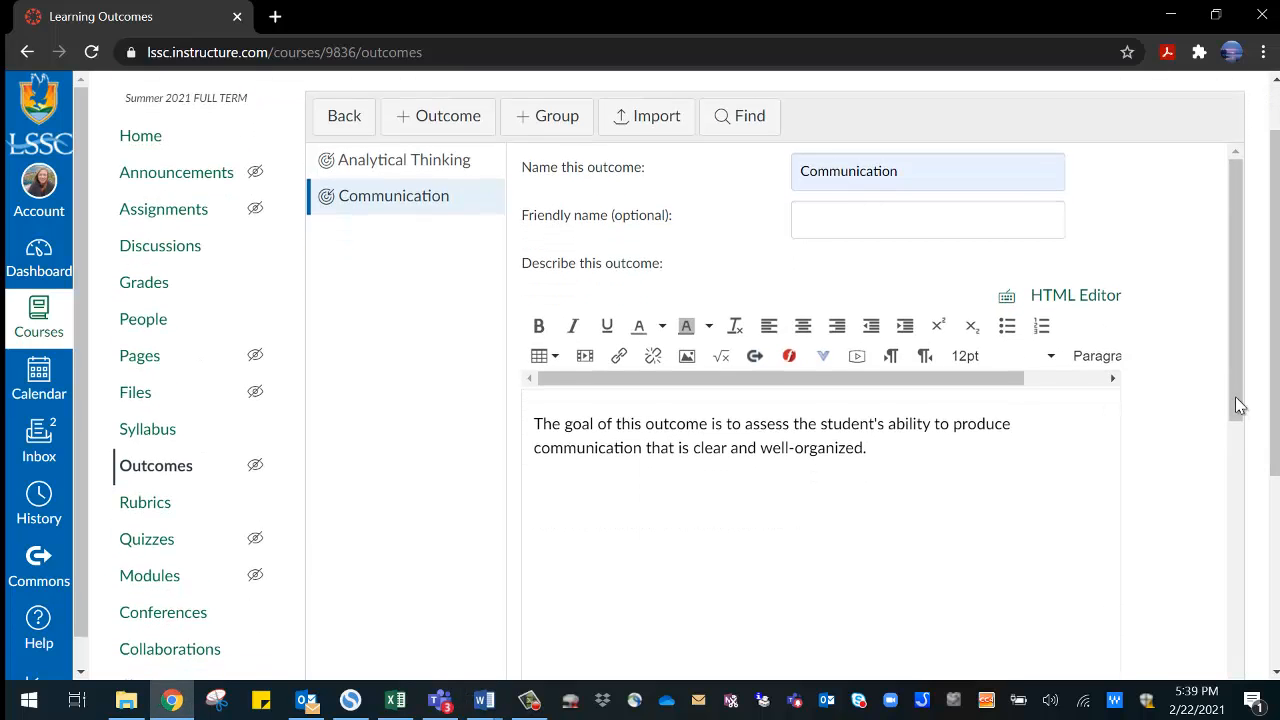
drag(1238, 405, 1229, 640)
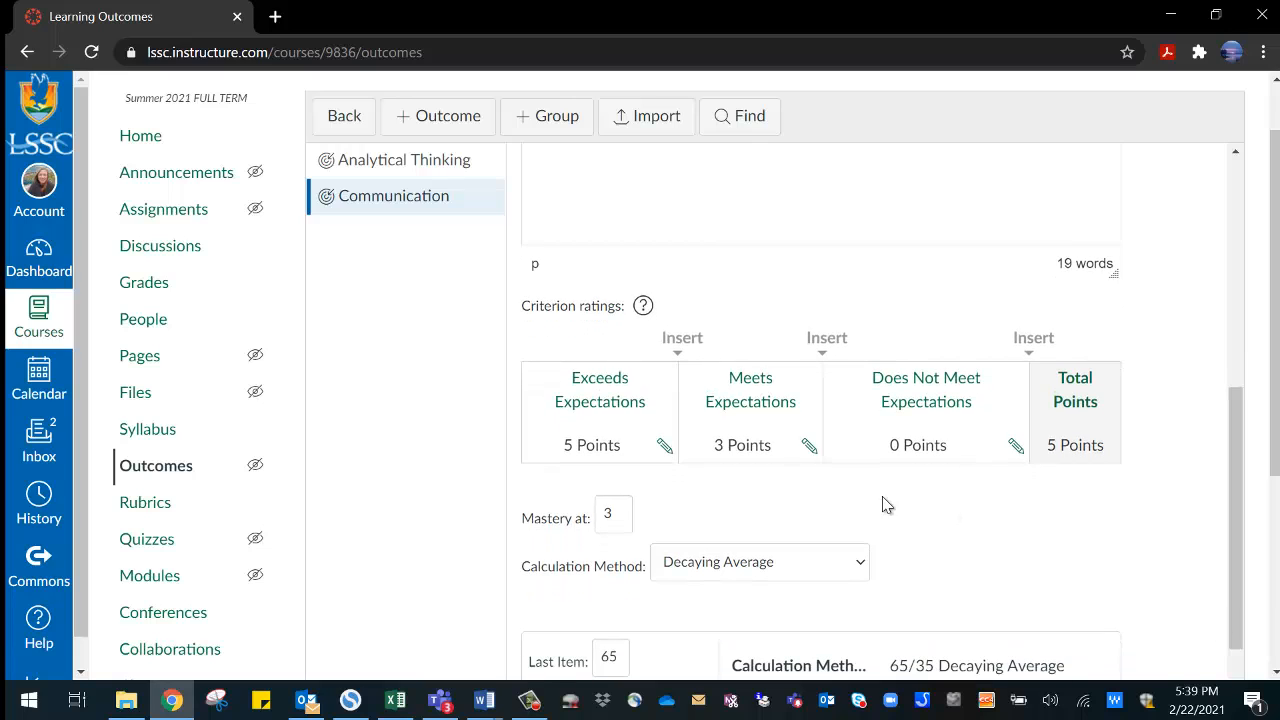
key(alt+Tab)
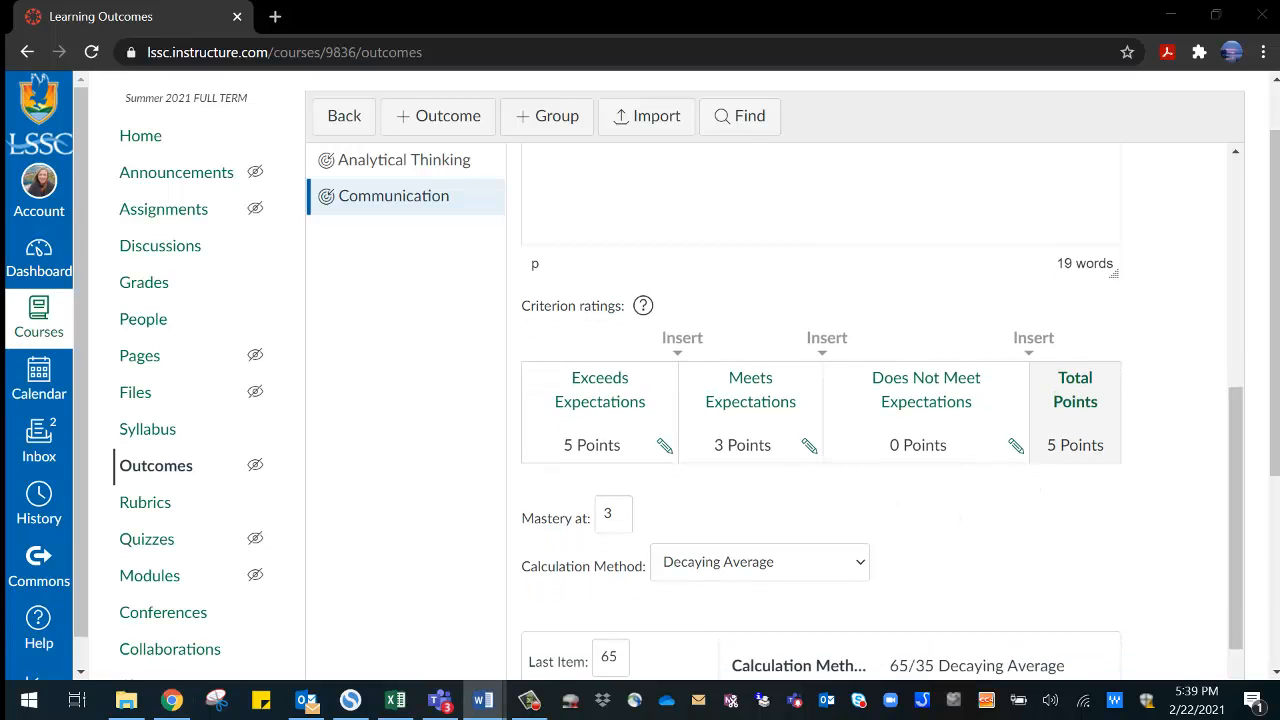
click(663, 447)
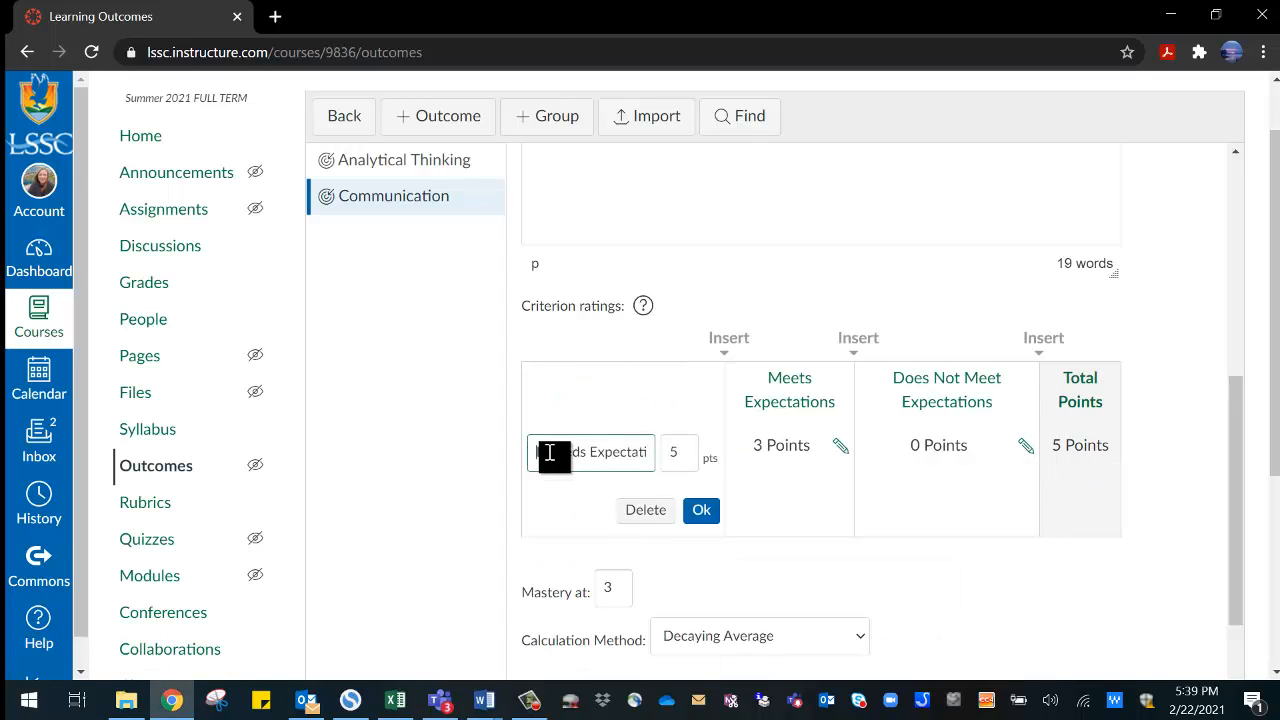
drag(549, 453, 666, 457)
key(ctrl+v)
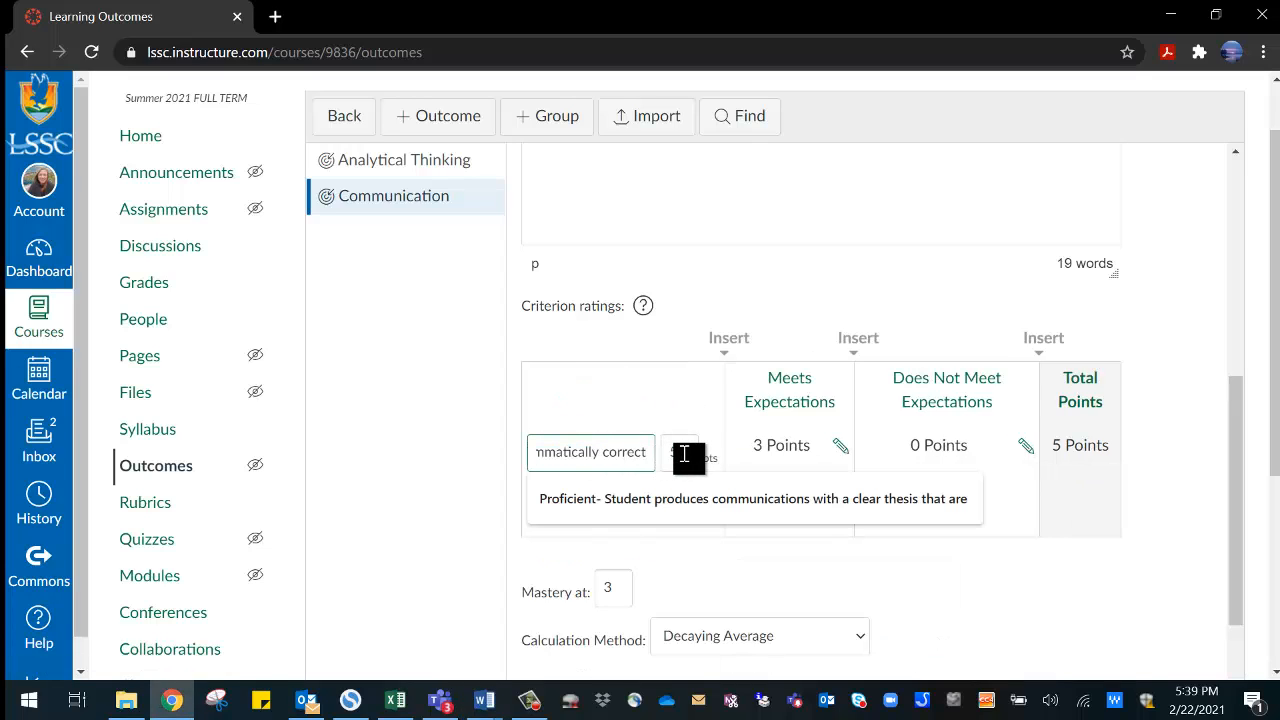
click(683, 455)
text(3)
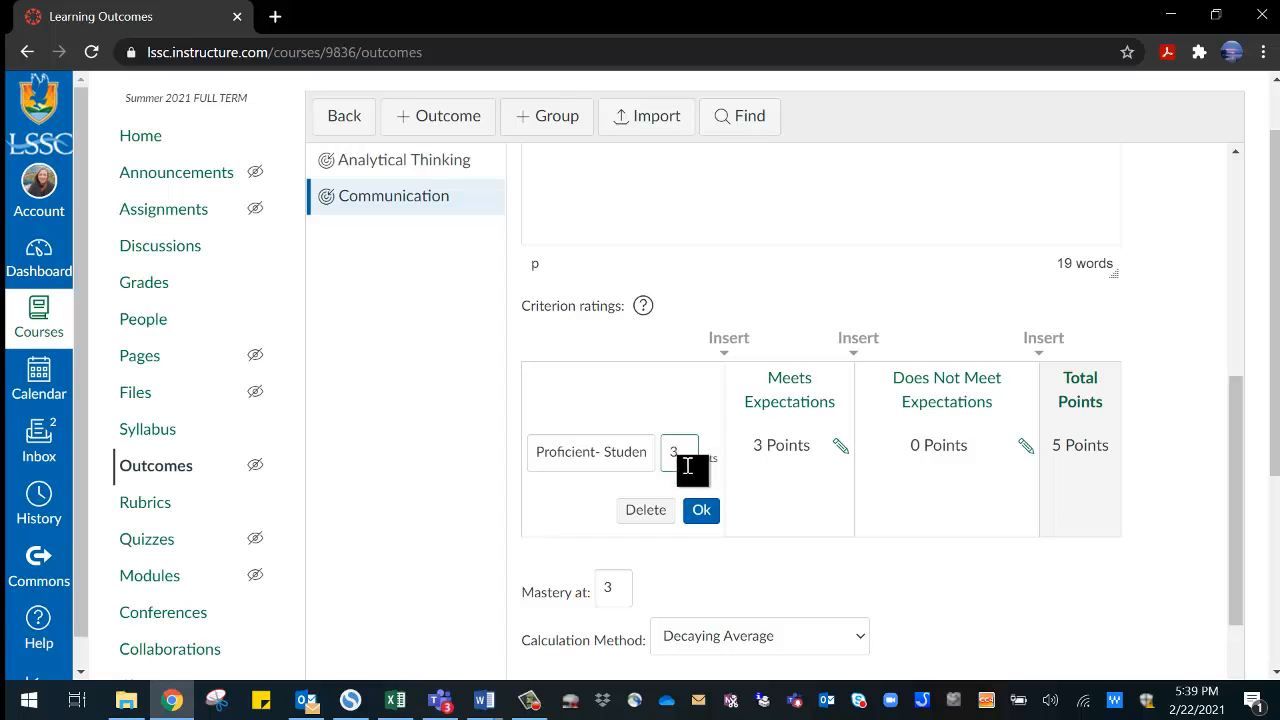
click(701, 510)
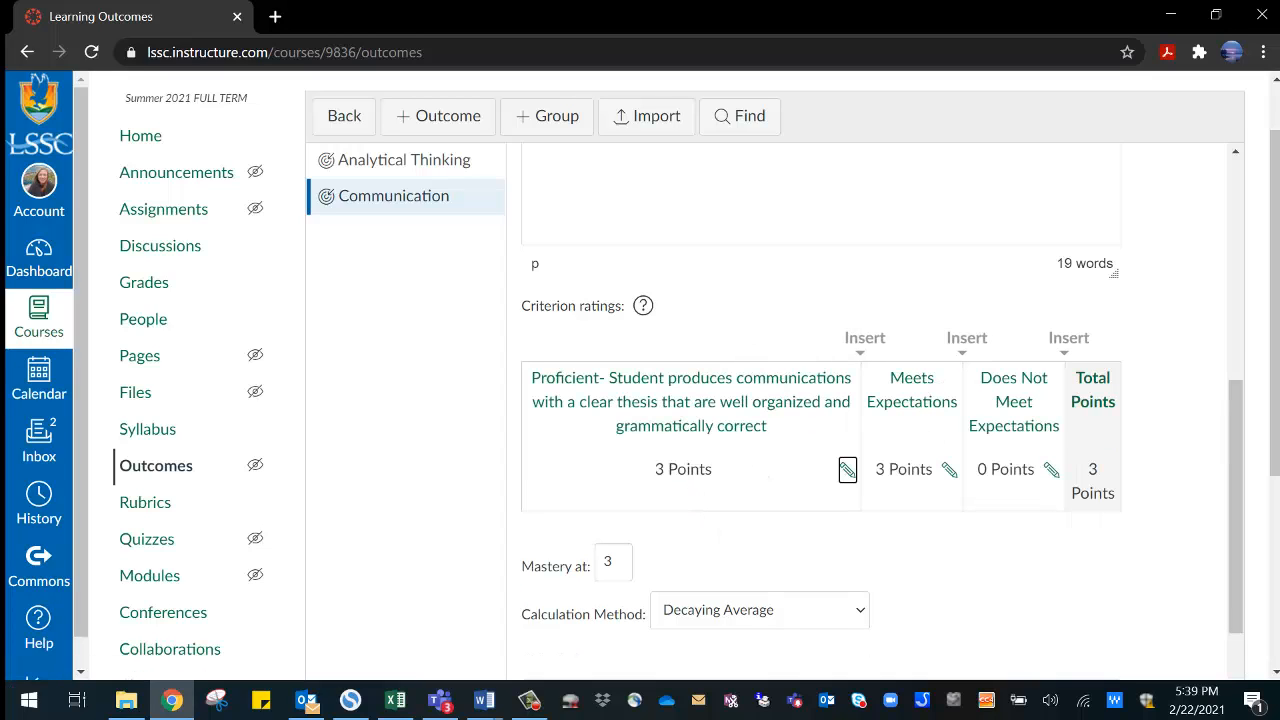
Replace the Meets Expectations rating with the copied "In Progress- Student produces communications with a moderately strong thesis..." text and set it to 2 points
key(alt+Tab)
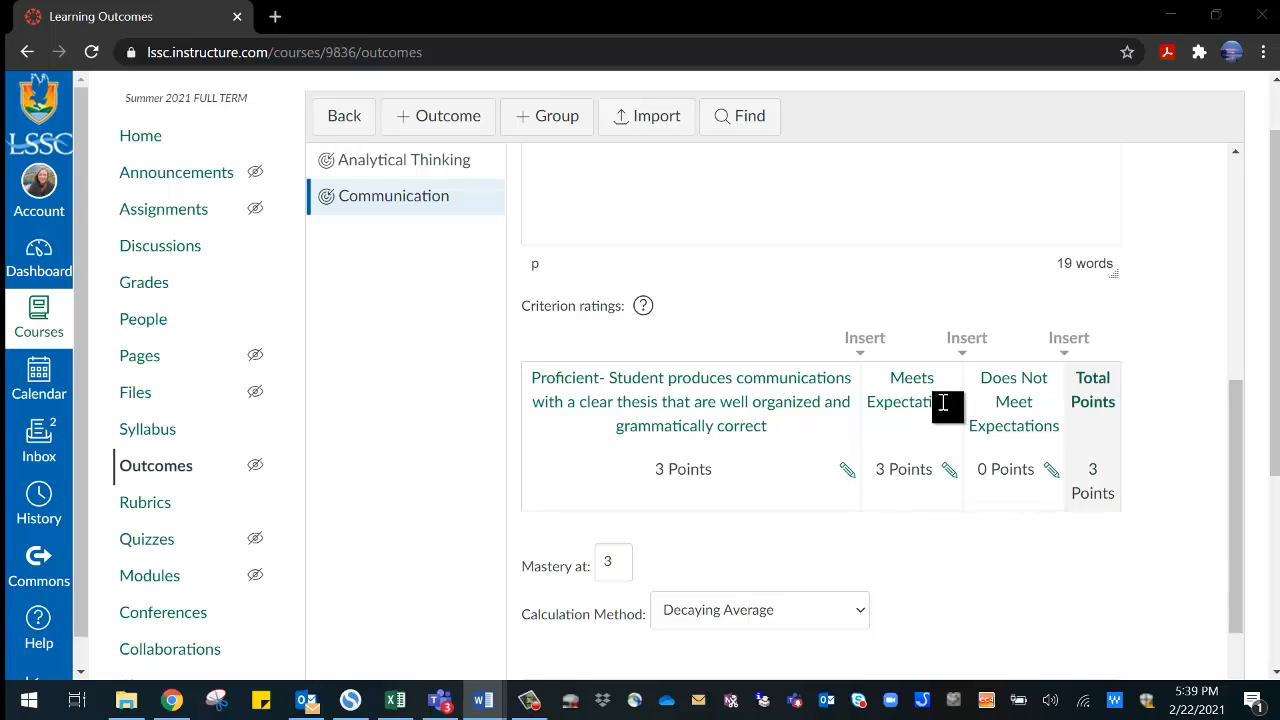
click(949, 471)
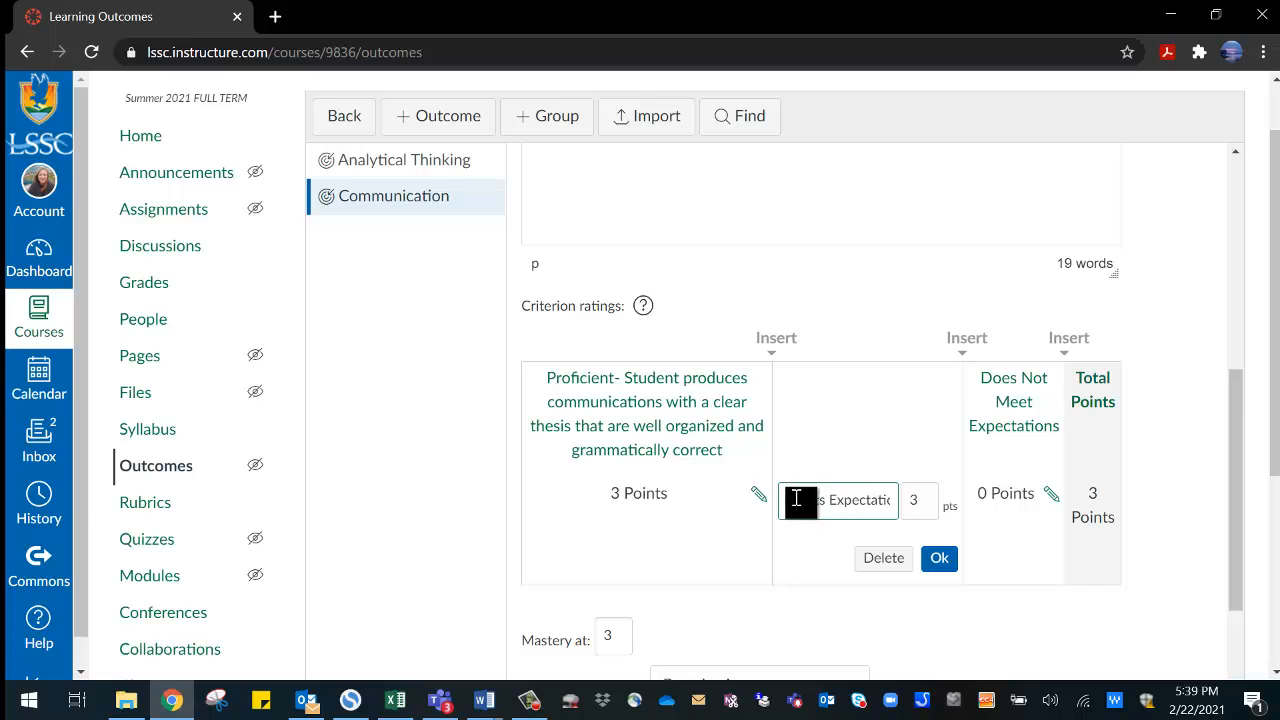
drag(811, 502, 922, 512)
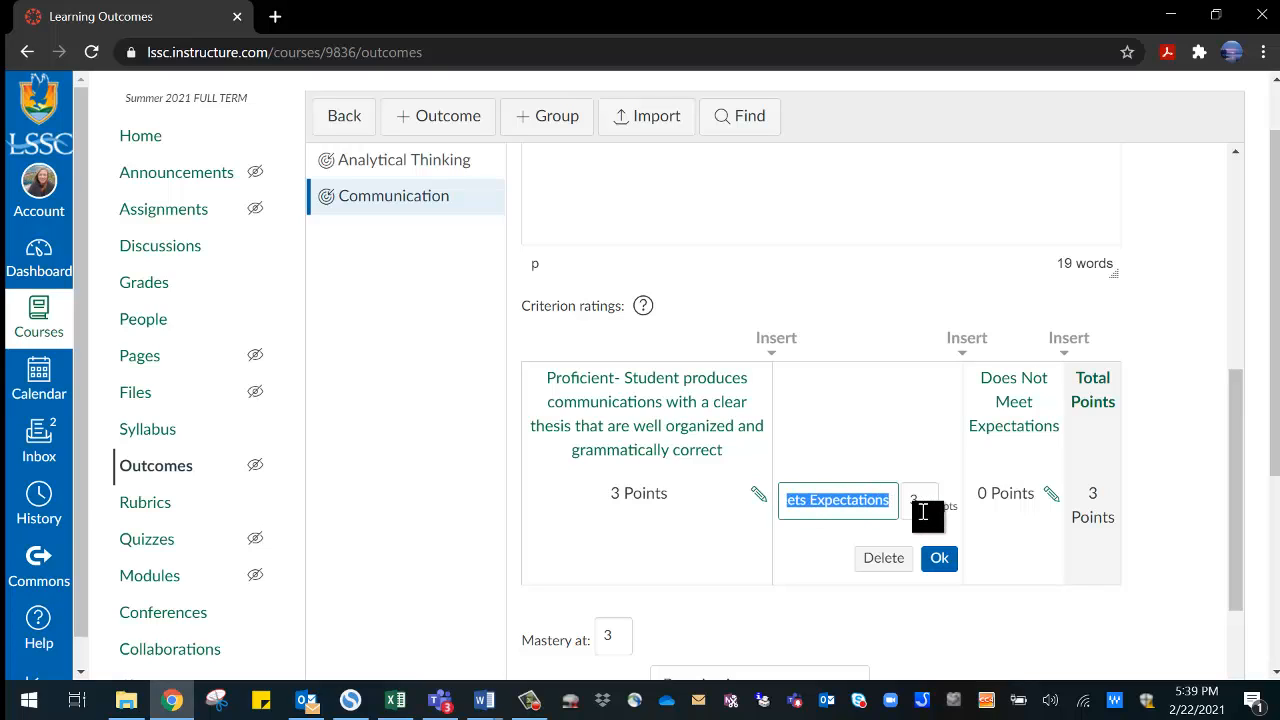
key(ctrl+v)
click(926, 504)
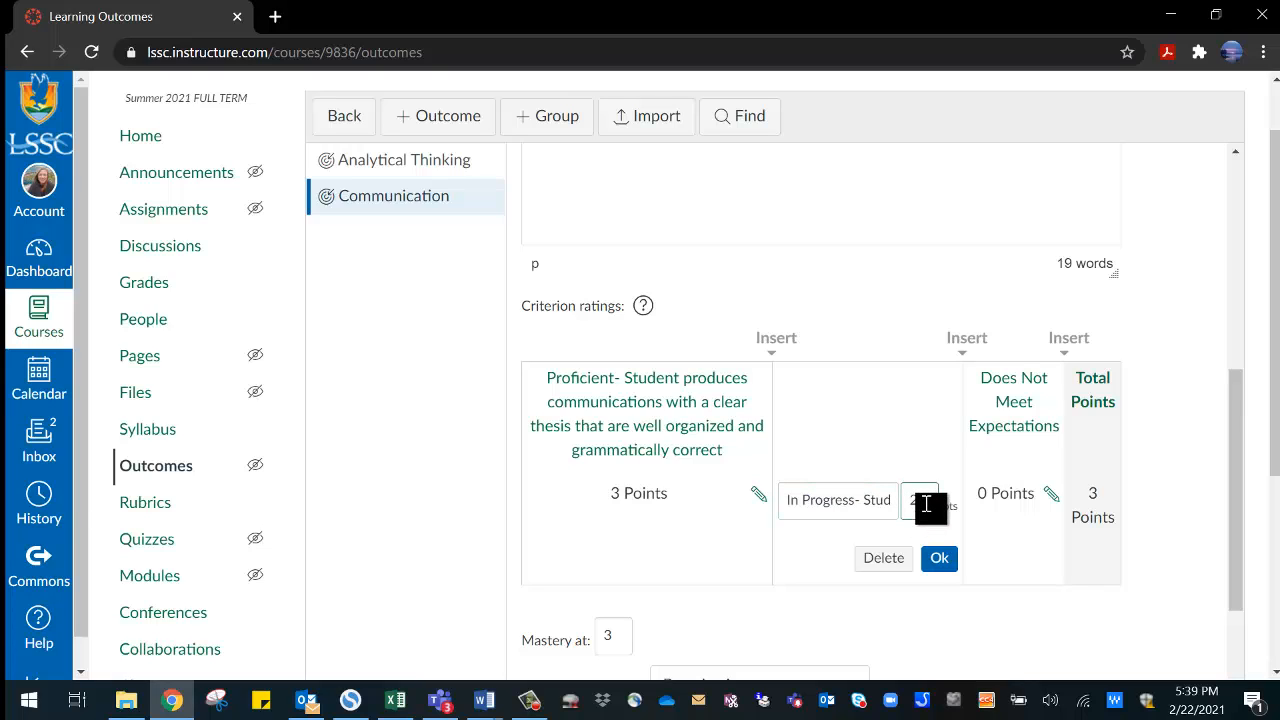
click(939, 558)
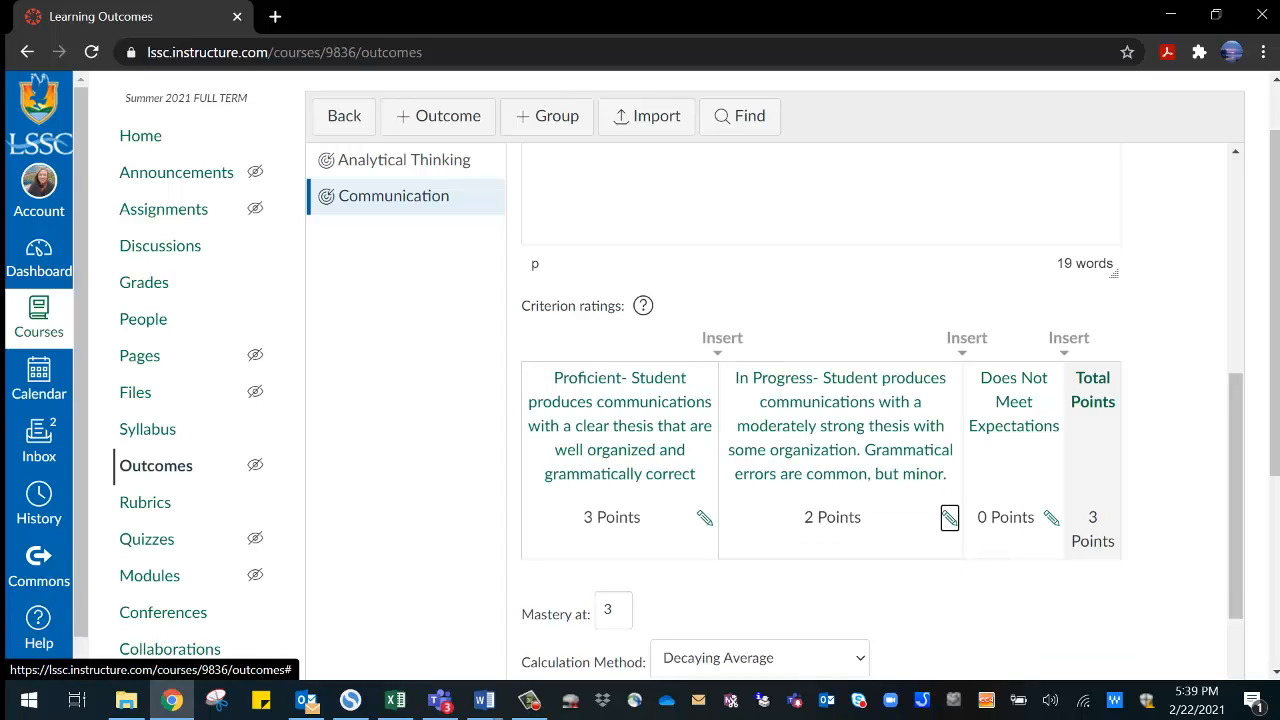
Replace the Does Not Meet Expectations rating with the copied "Inadequate- Student fails to provide a clear thesis..." text and set it to 1 point
key(alt+Tab)
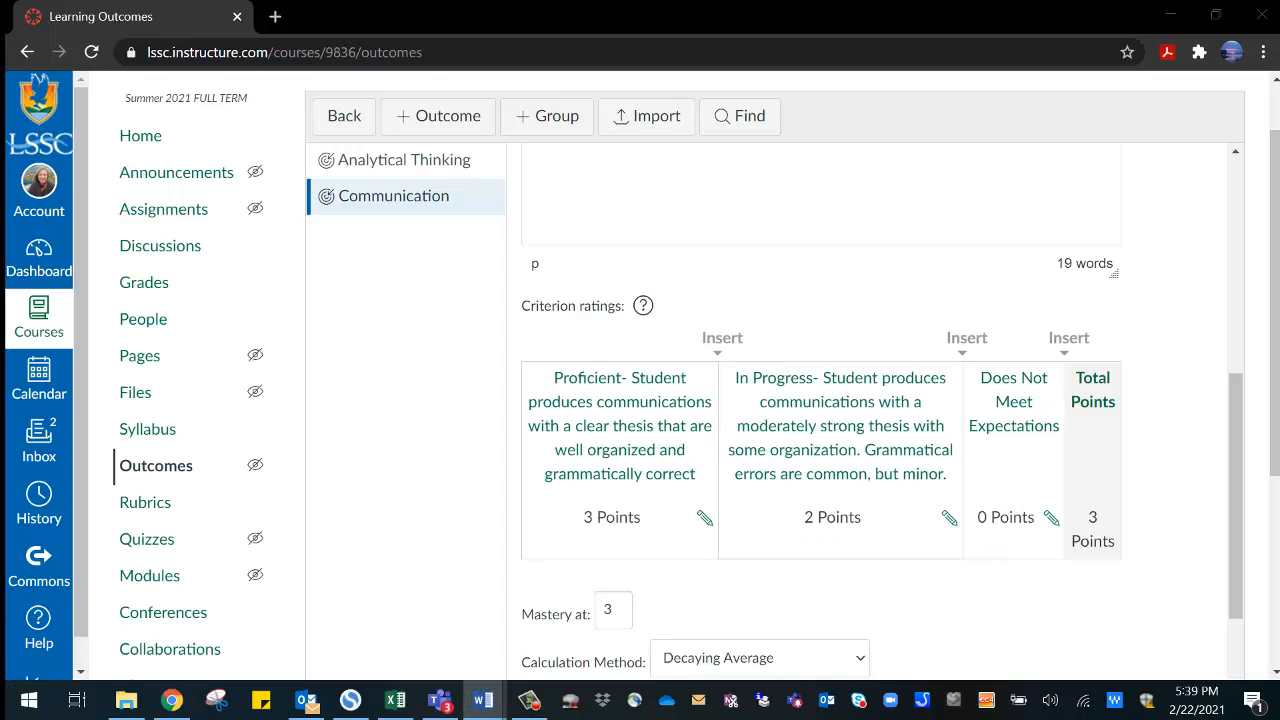
click(1052, 520)
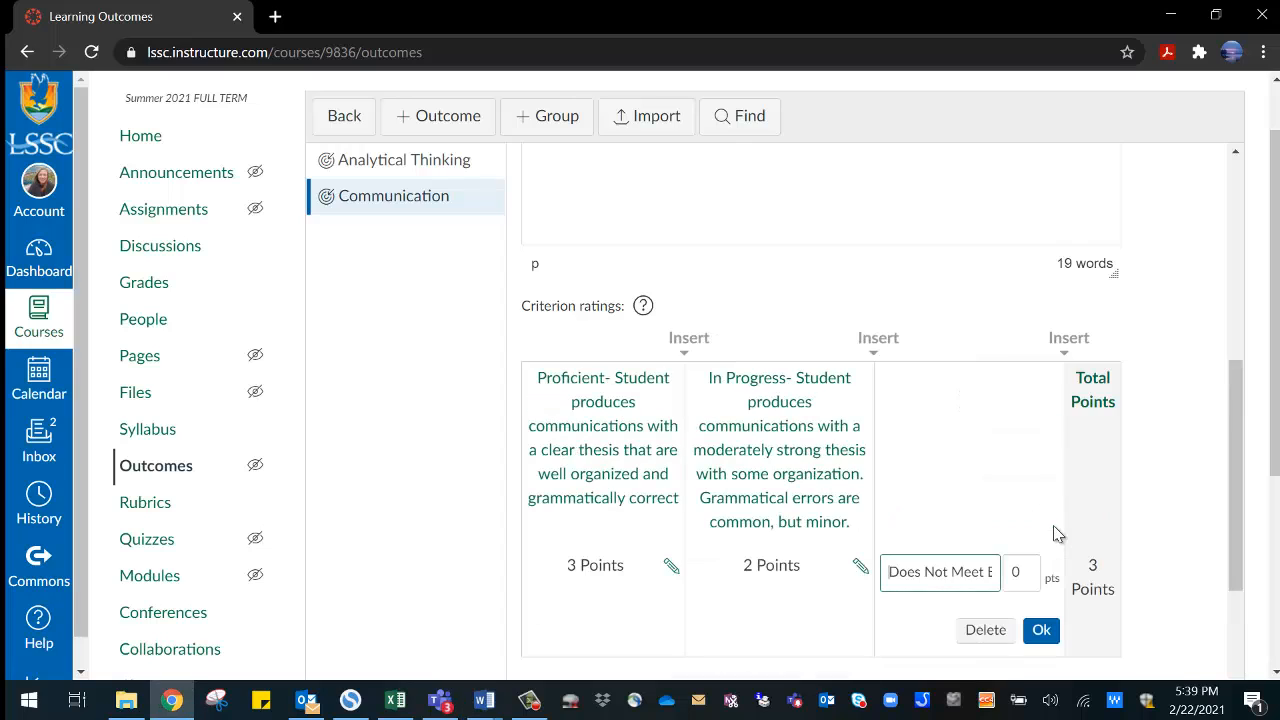
drag(891, 571, 1052, 572)
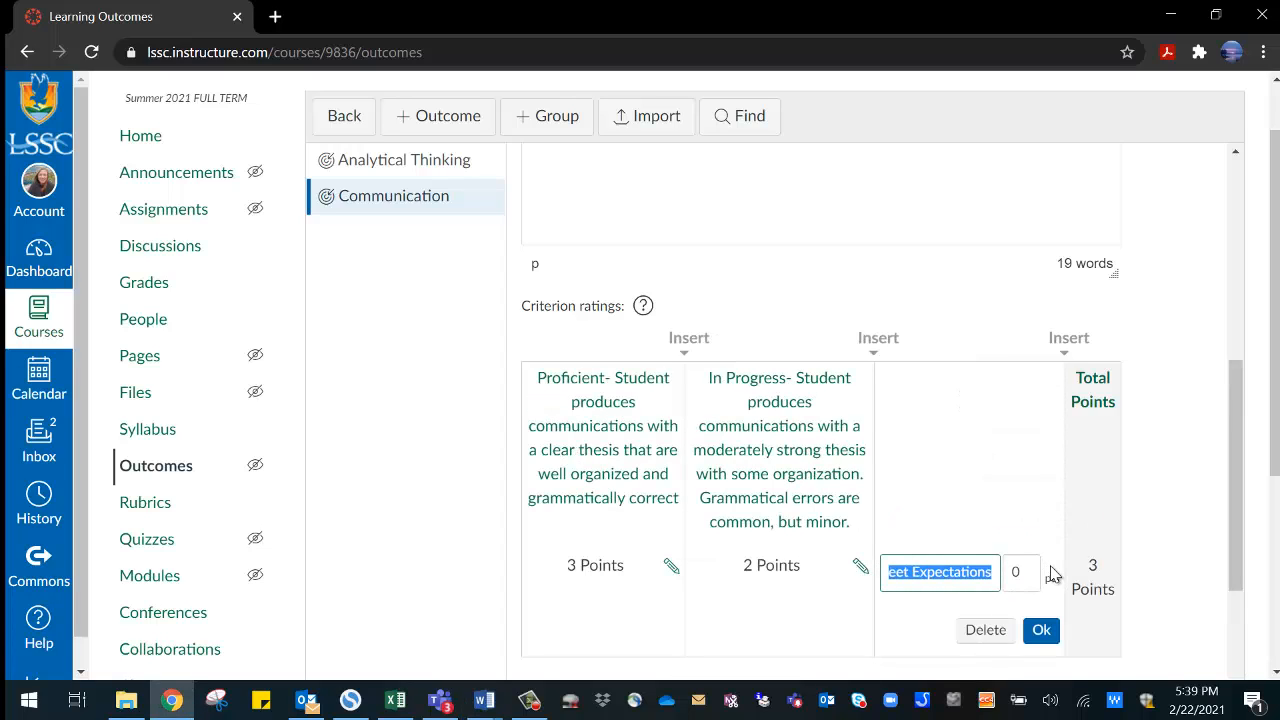
key(ctrl+v)
click(1025, 570)
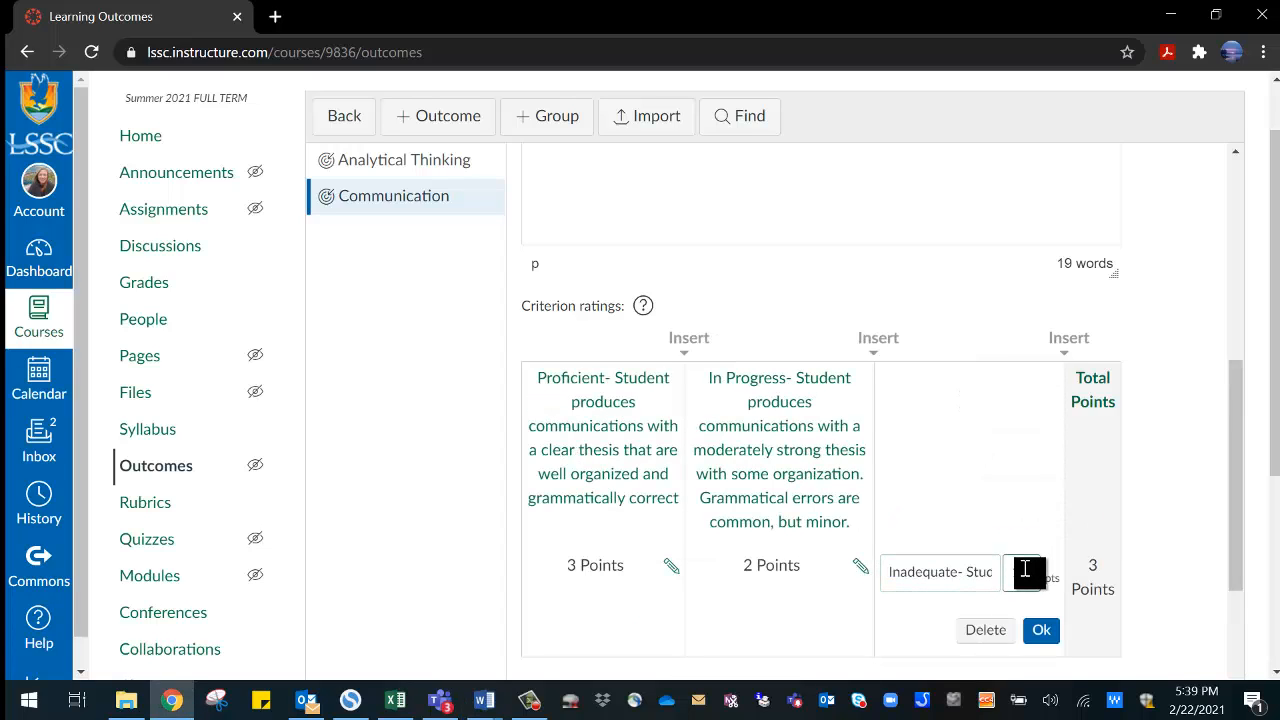
text(1)
click(1041, 629)
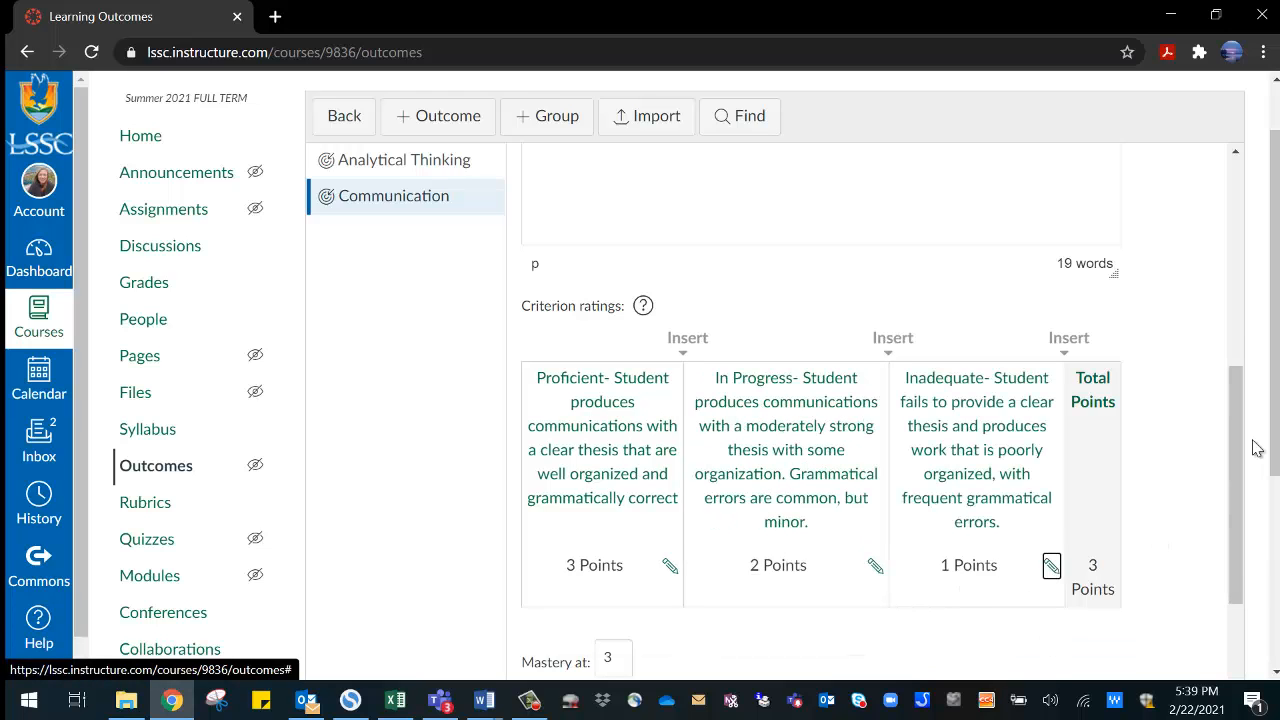
Save the completed Communication outcome to the course
scroll(1258, 444, down, 1)
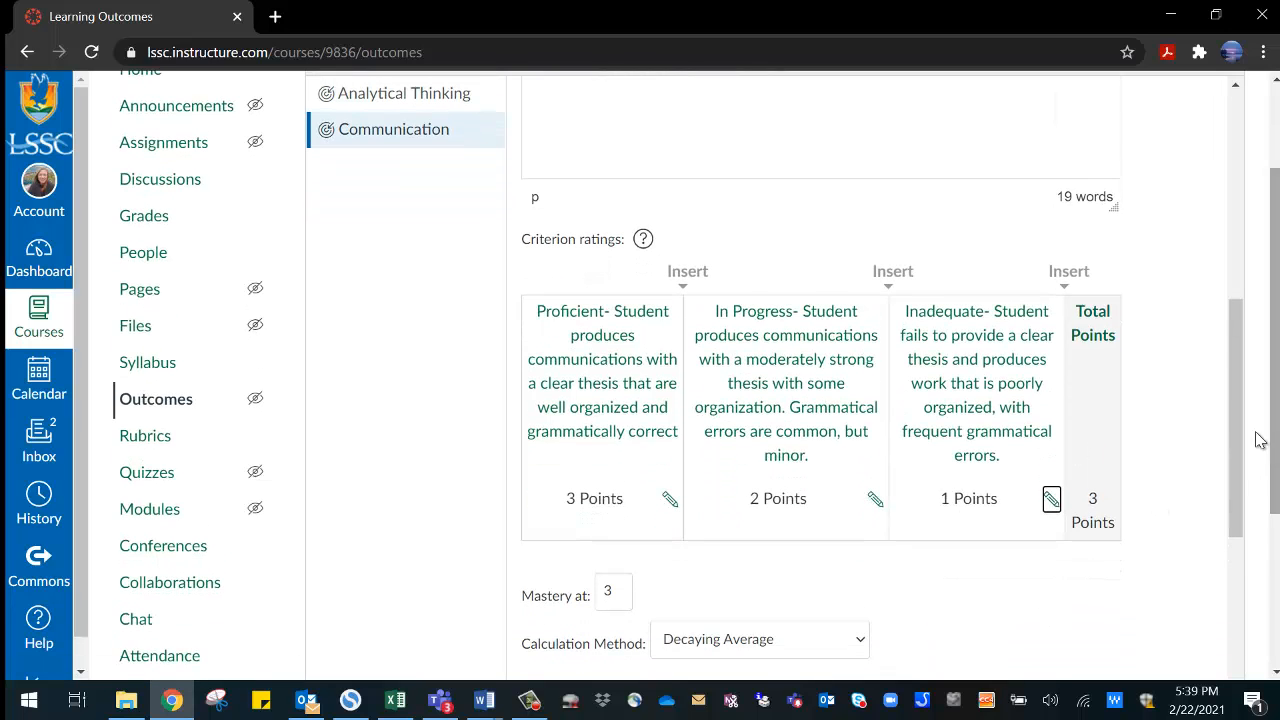
scroll(1245, 420, down, 1)
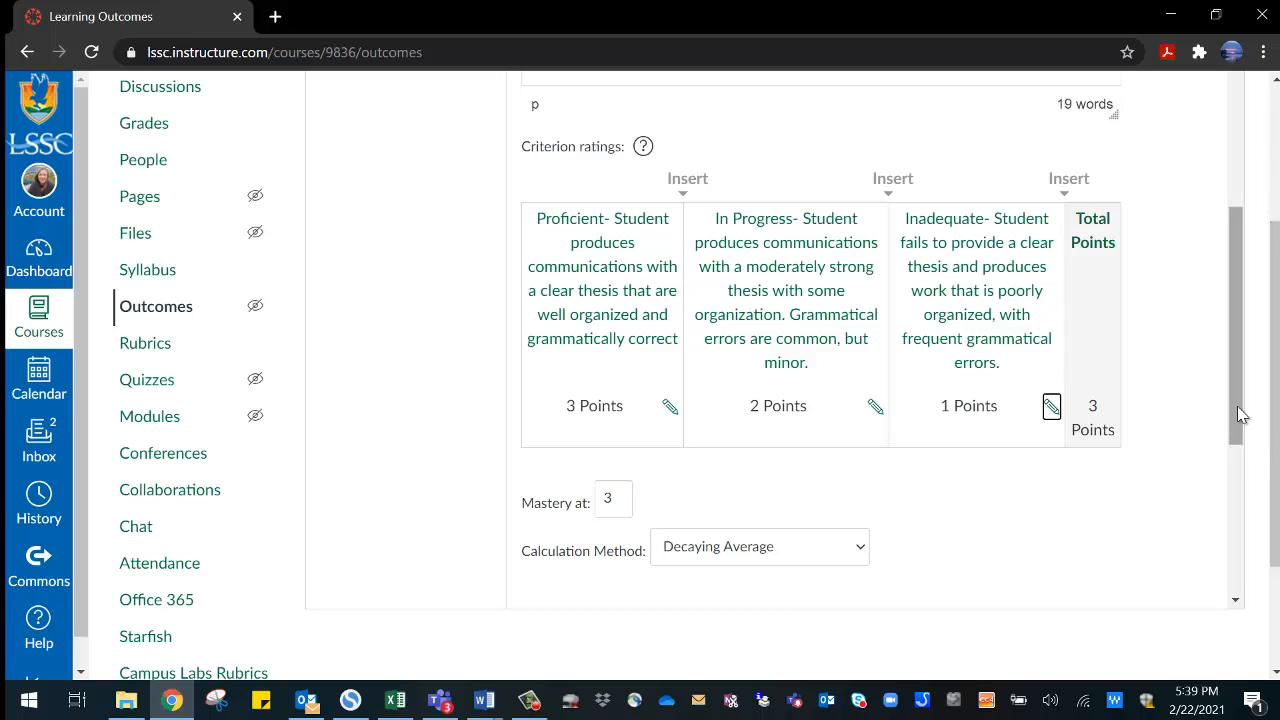
drag(1237, 406, 1246, 560)
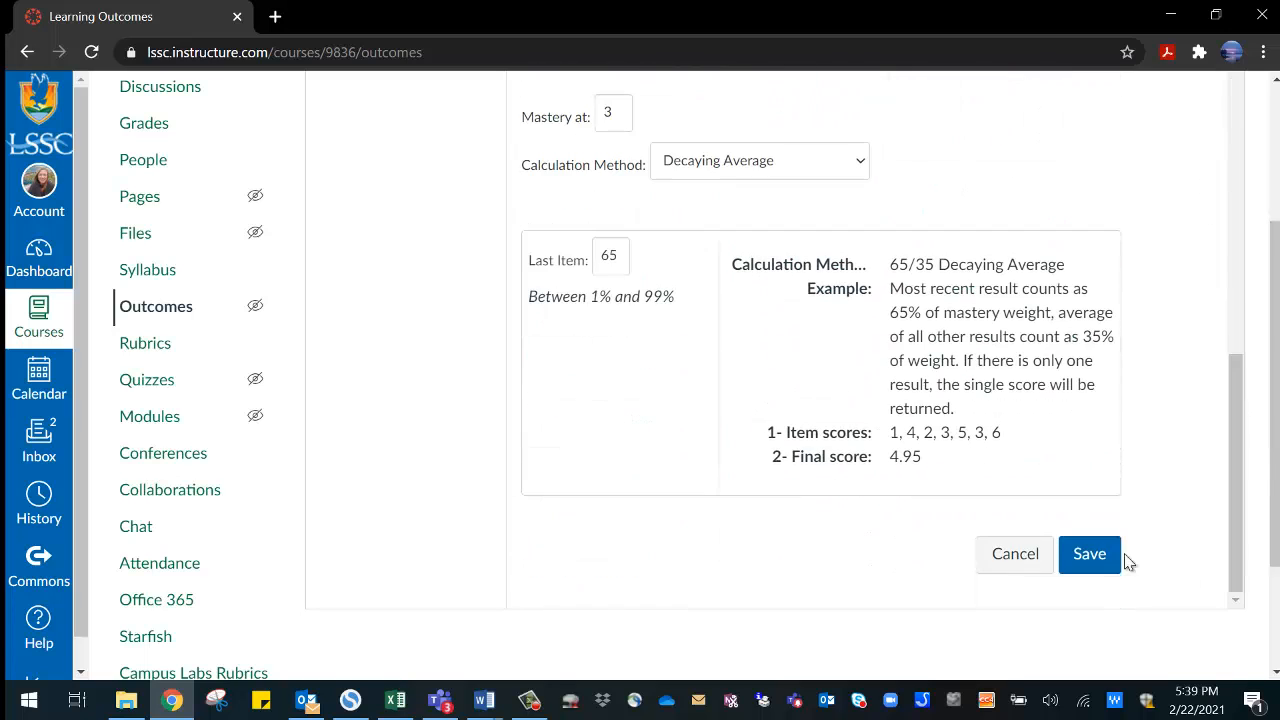
click(1089, 558)
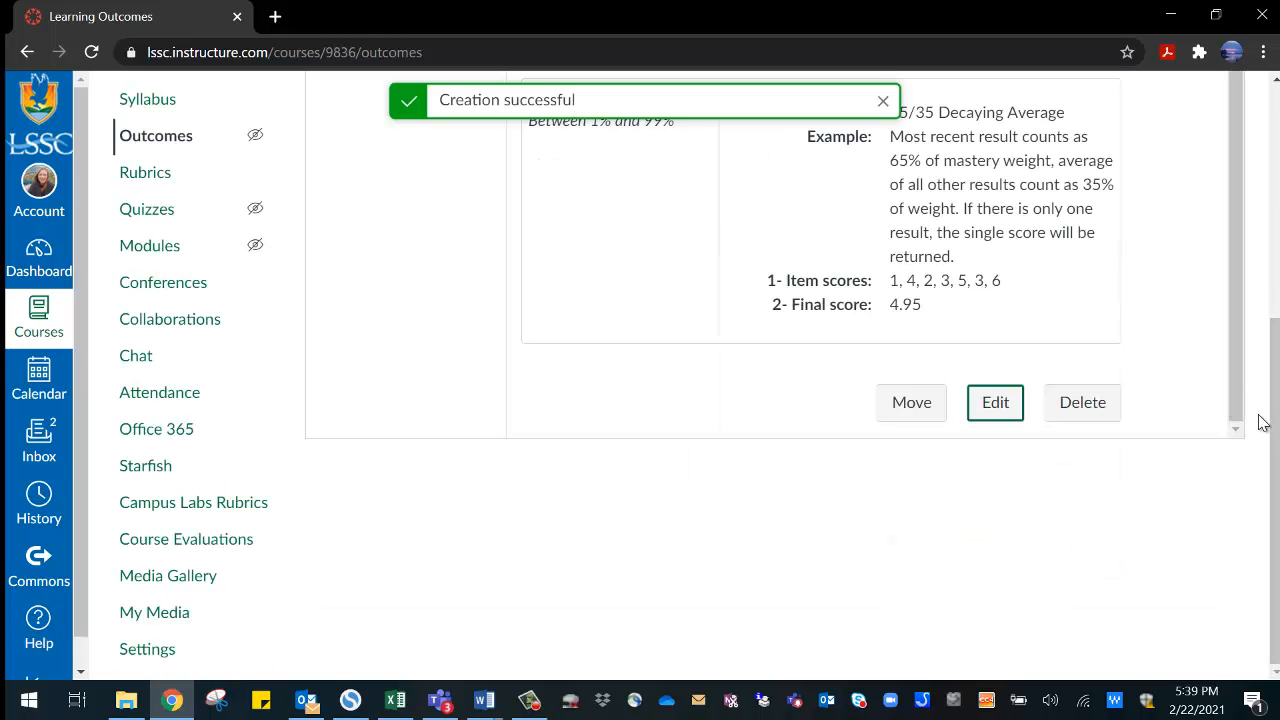
Start a third outcome in the course and name it "Information Fluency"
drag(1278, 412, 1278, 212)
click(443, 137)
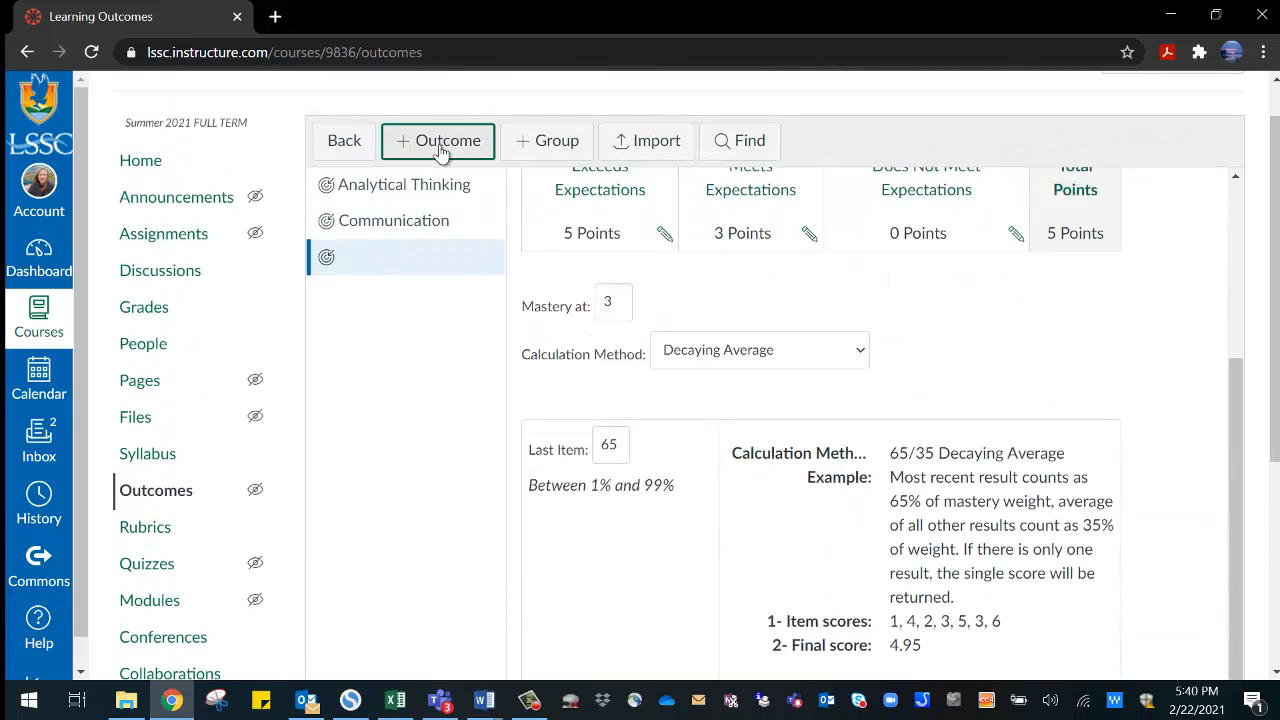
click(936, 196)
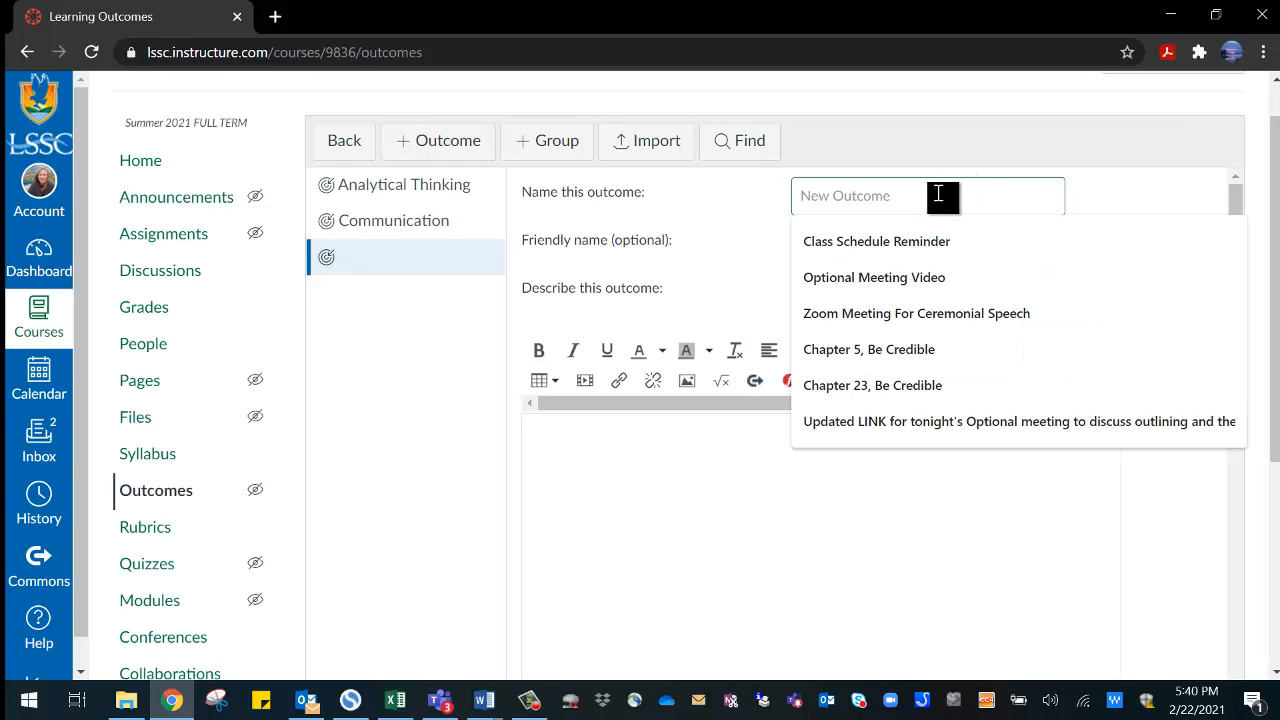
text(Information Fluency)
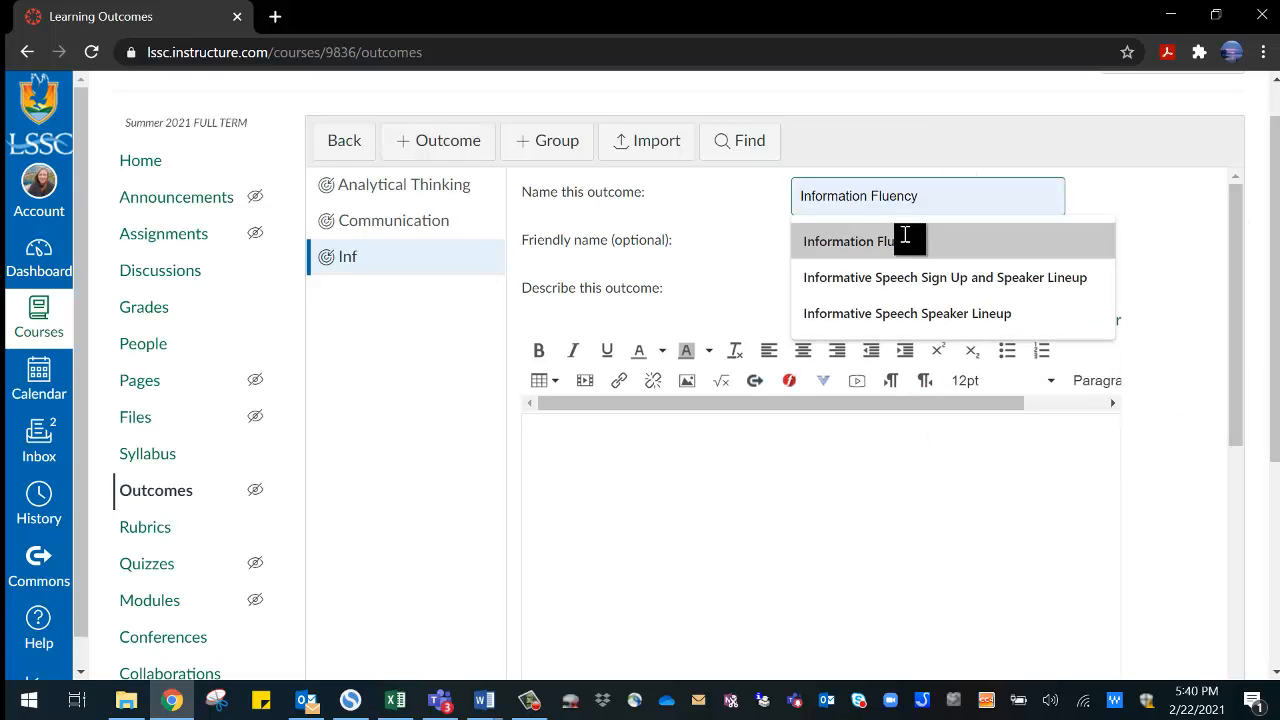
click(903, 241)
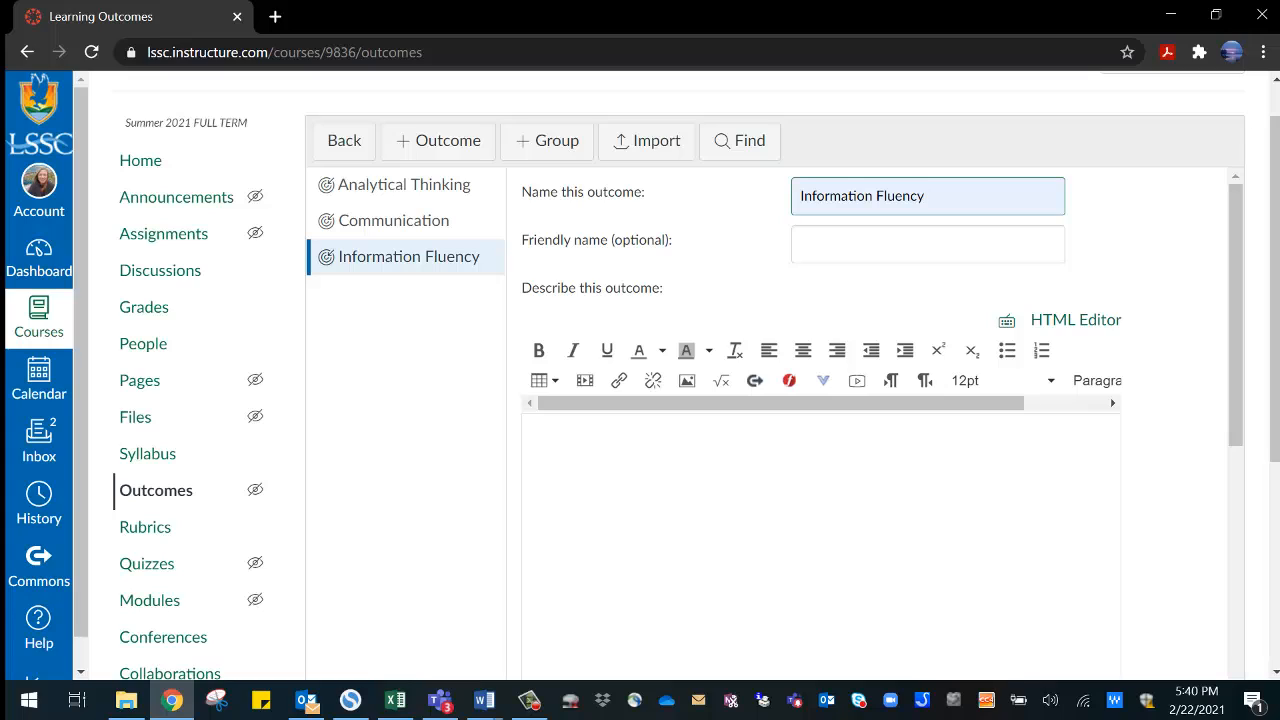
Fill the Information Fluency description with the copied "The goal of this outcome is to assess the student's ability use the technology available..." text
click(483, 700)
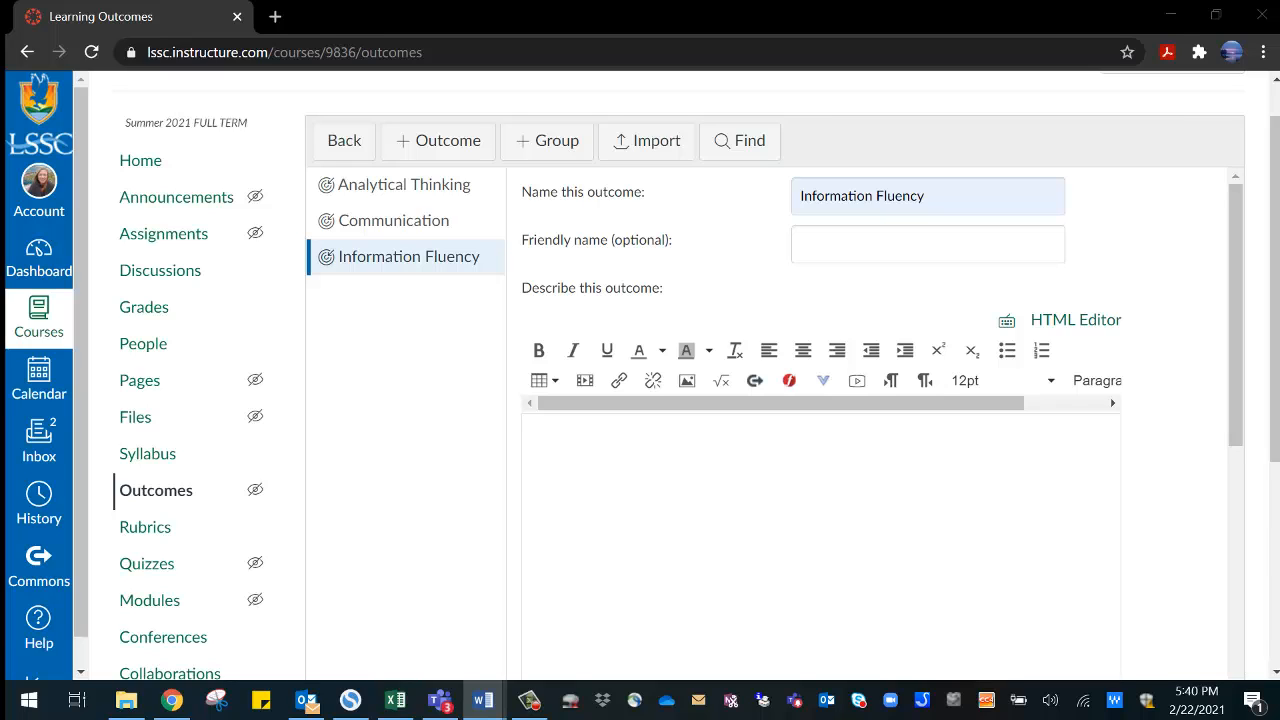
click(743, 460)
text(The goal of this outcome is to assess the student's ability use the technology available and to and cite resources and research in academic work.)
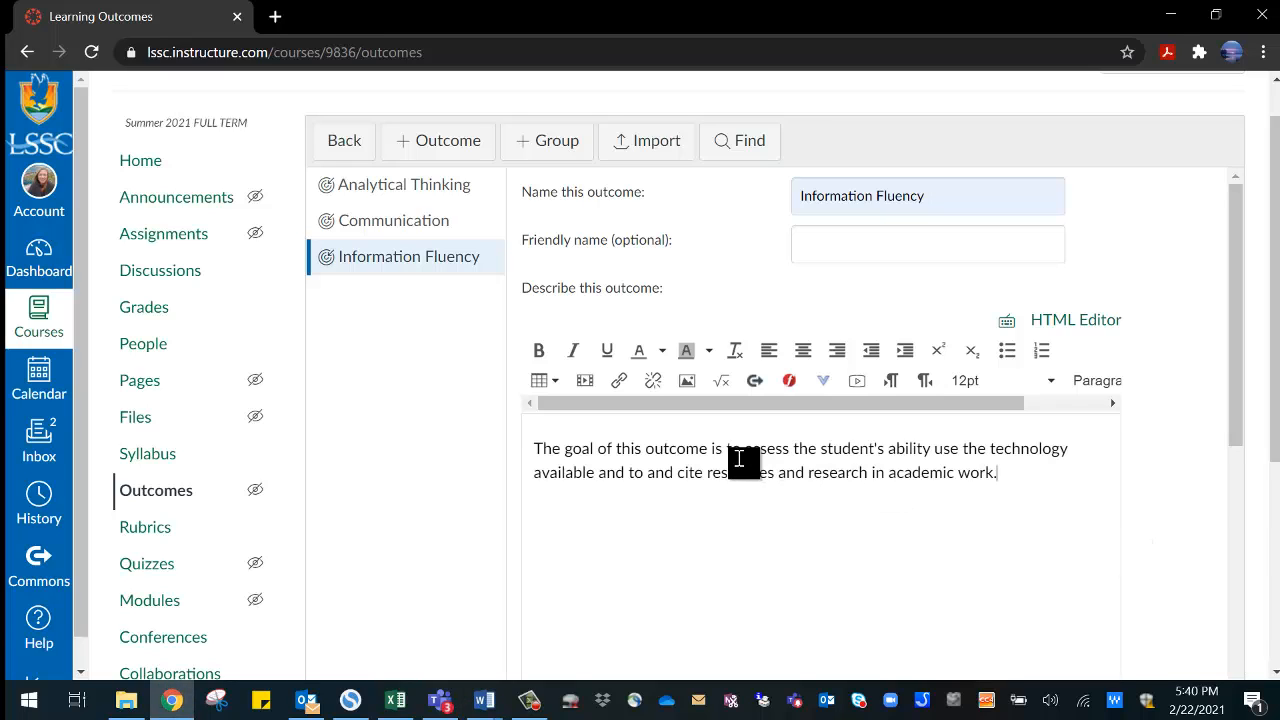
Replace the Exceeds Expectations rating with the copied "Proficient- Student effectively evaluates and cites reliable resources..." text and set it to 3 points
drag(1240, 434, 1248, 620)
key(alt+Tab)
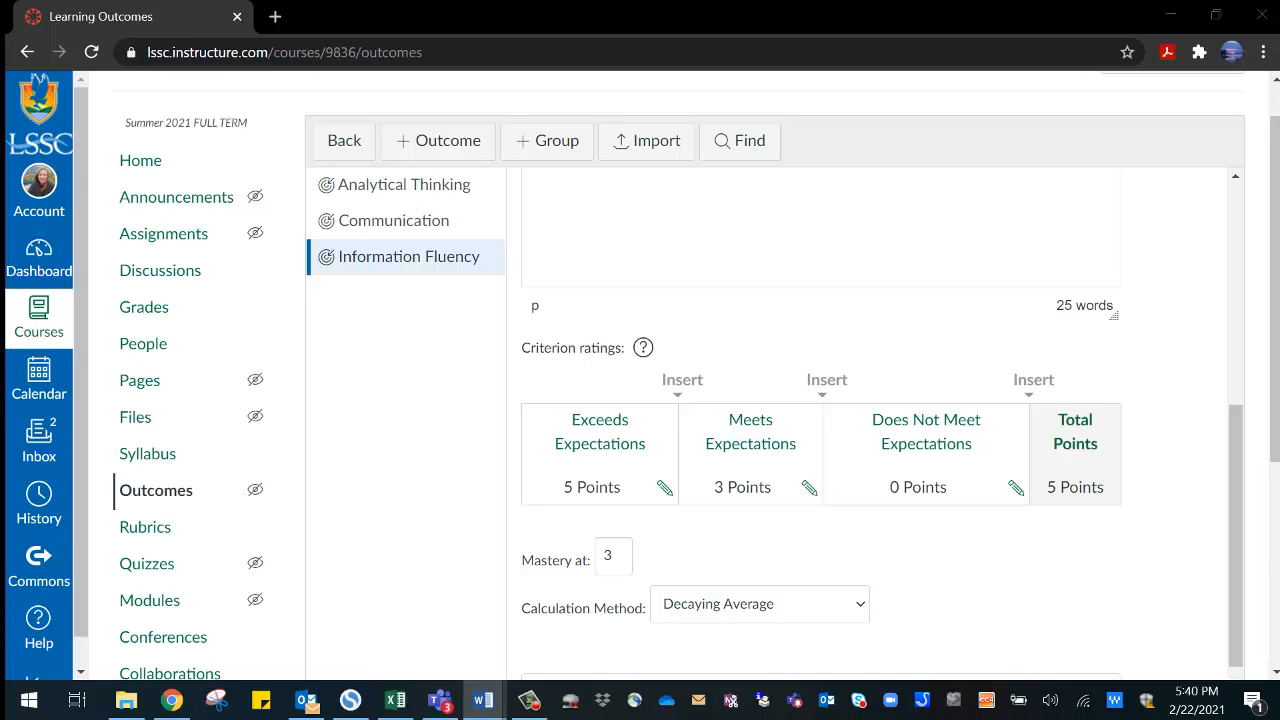
click(664, 487)
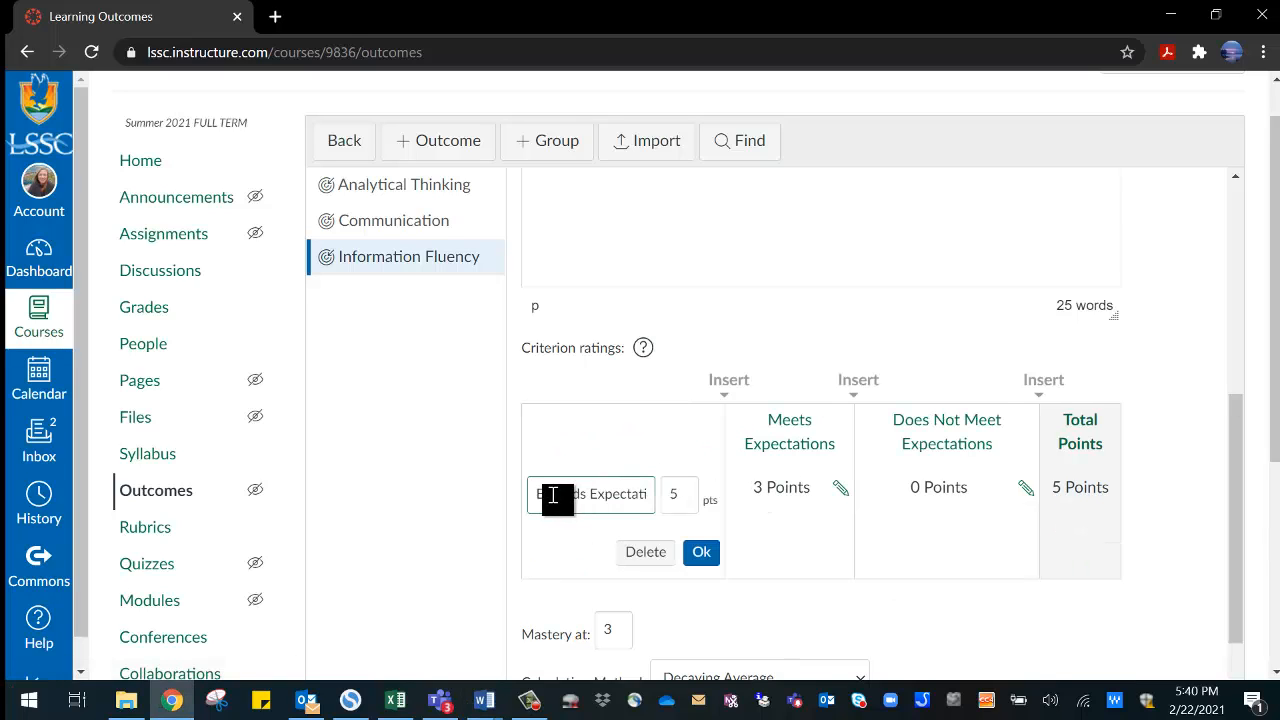
drag(539, 494, 646, 506)
key(ctrl+v)
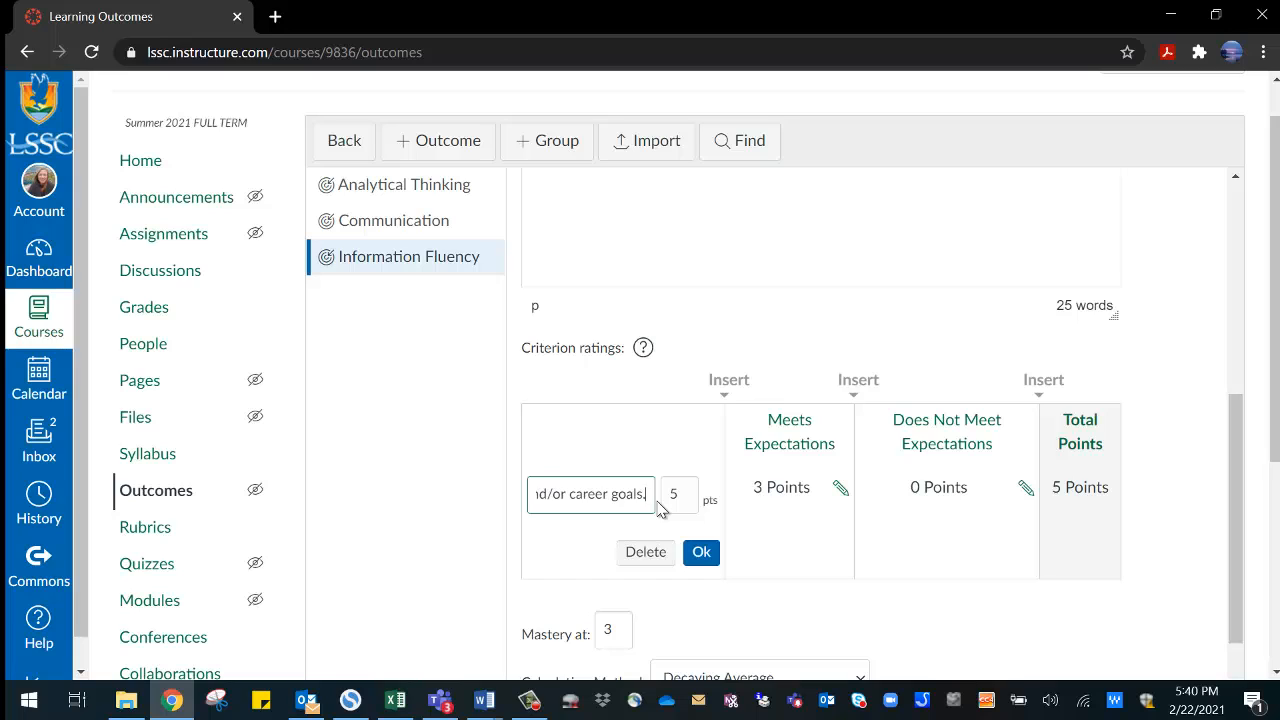
click(684, 500)
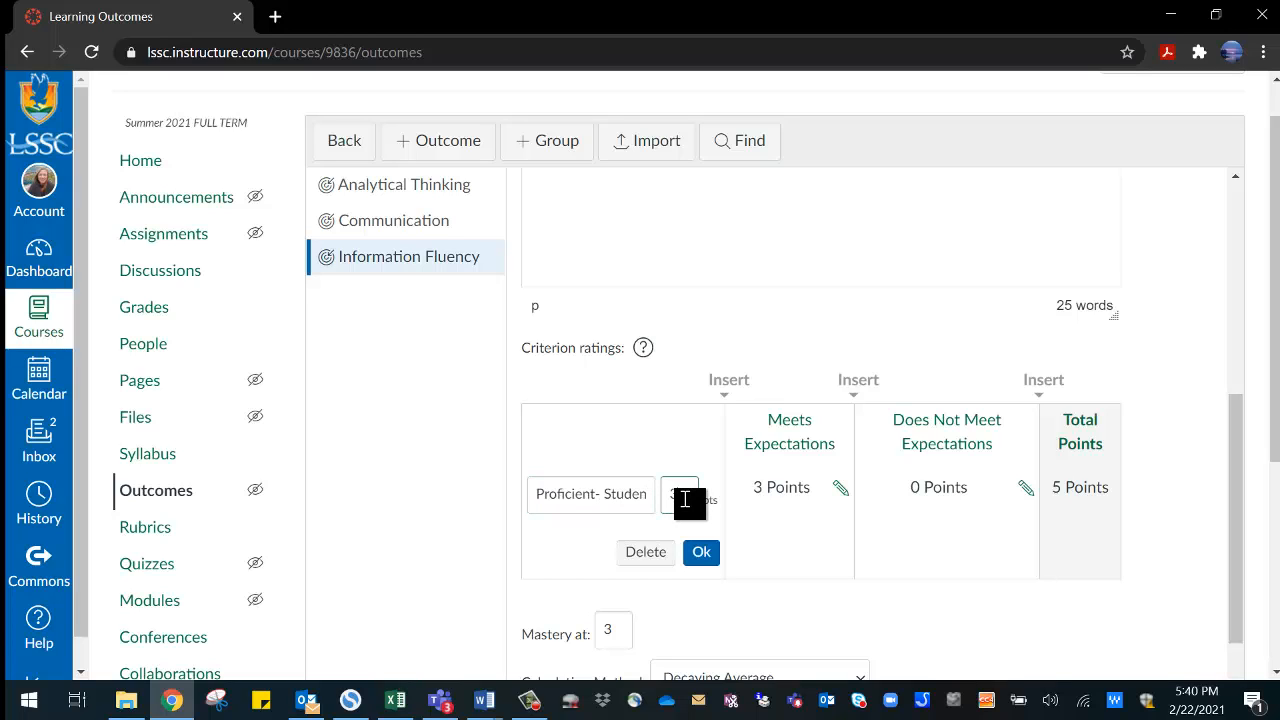
click(701, 553)
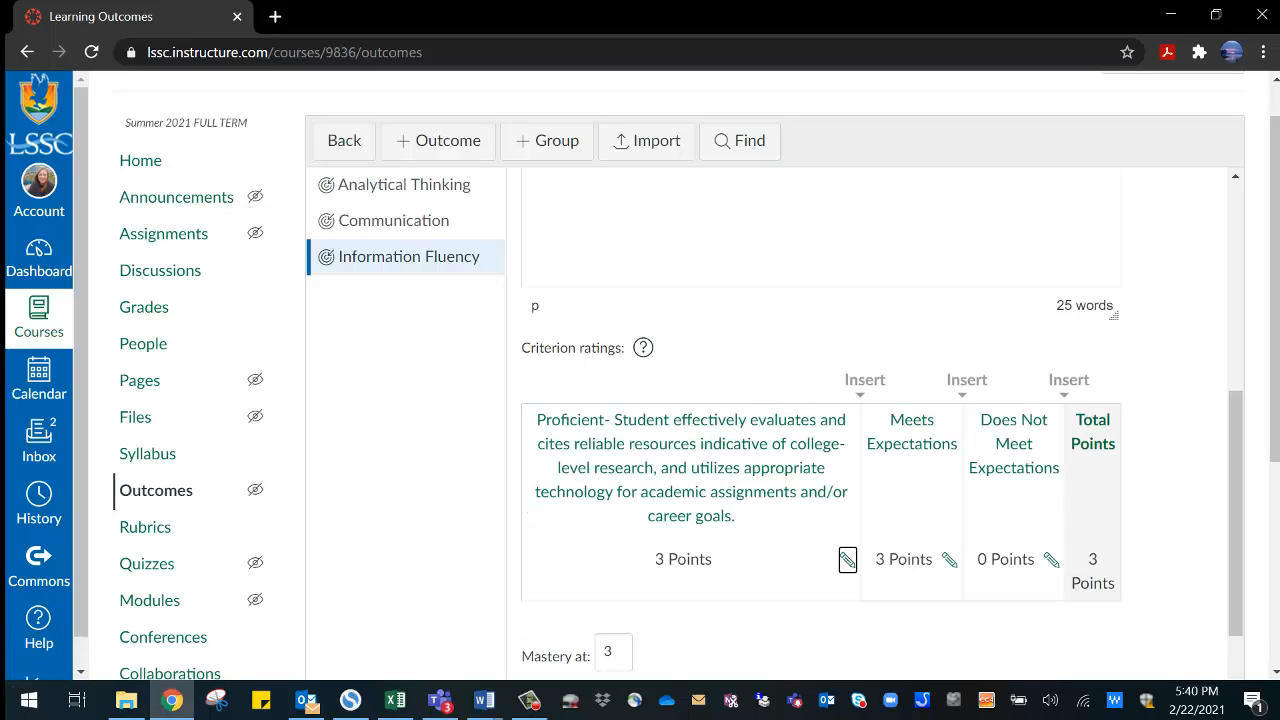
Replace the Meets Expectations rating with the copied "In Progress- Student sometimes effectively evaluates and cites reliable resources..." text and set it to 2 points
click(484, 700)
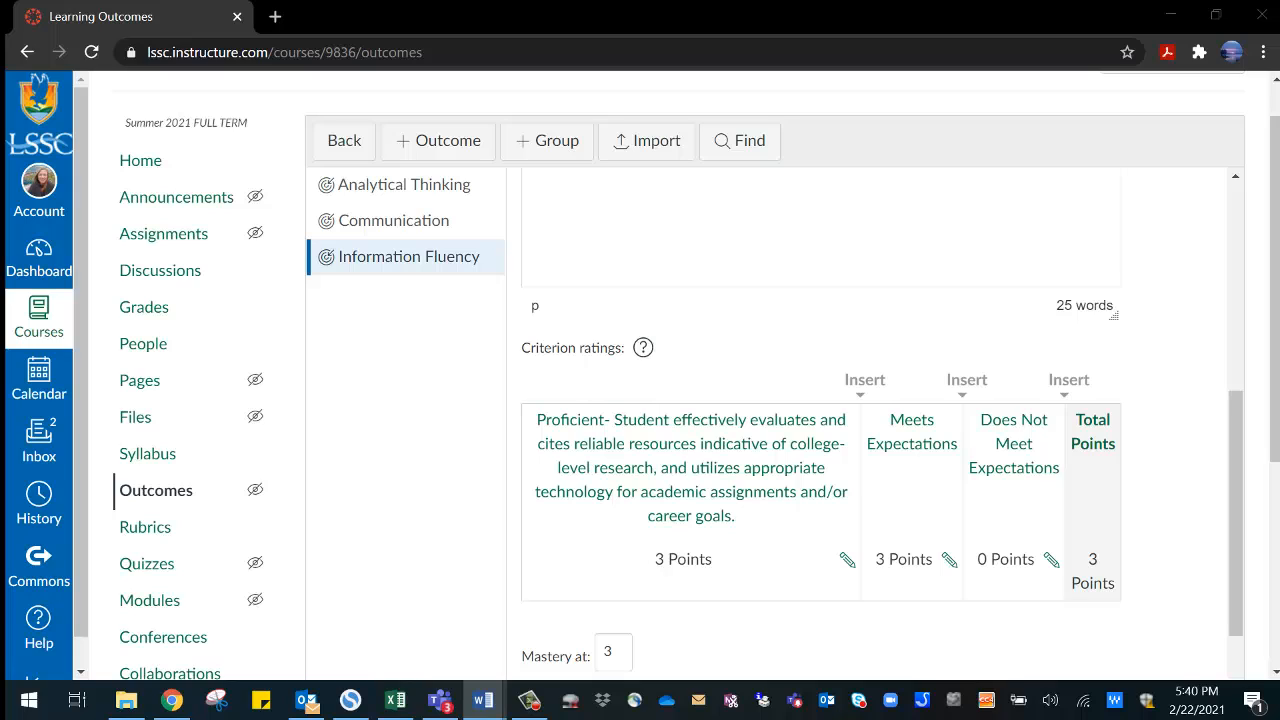
click(948, 561)
drag(811, 596, 899, 631)
key(ctrl+v)
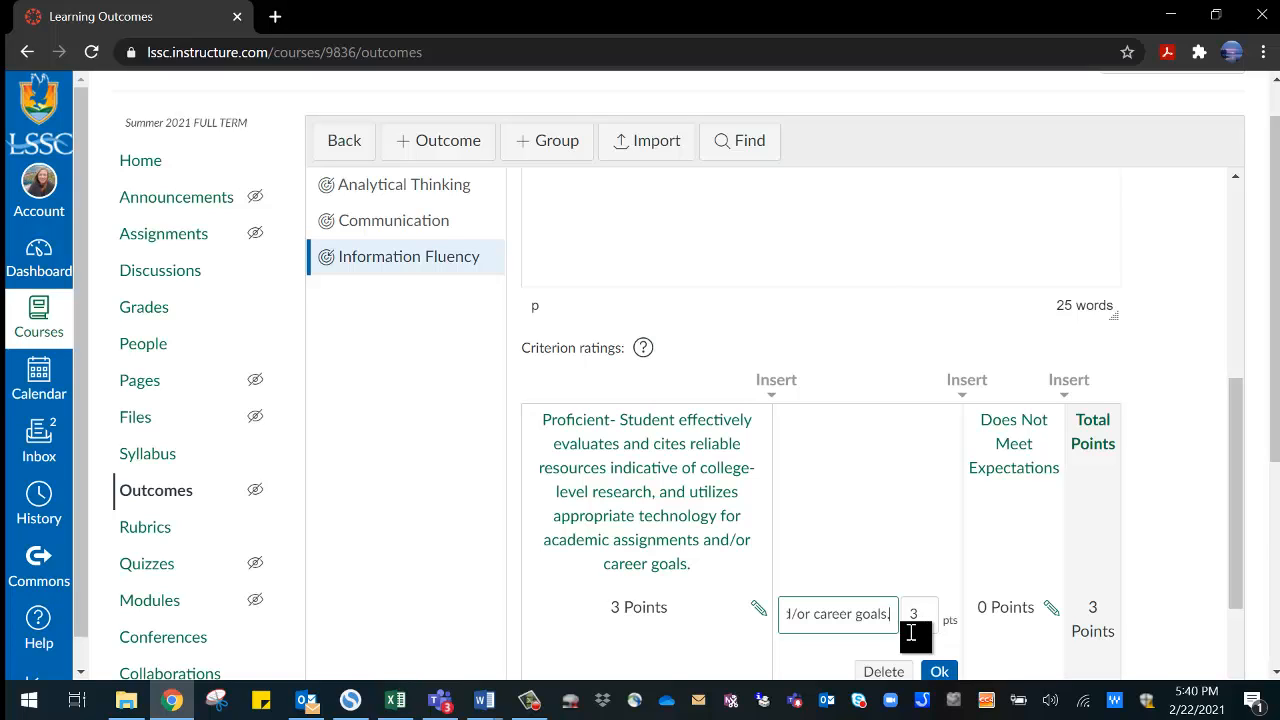
click(926, 618)
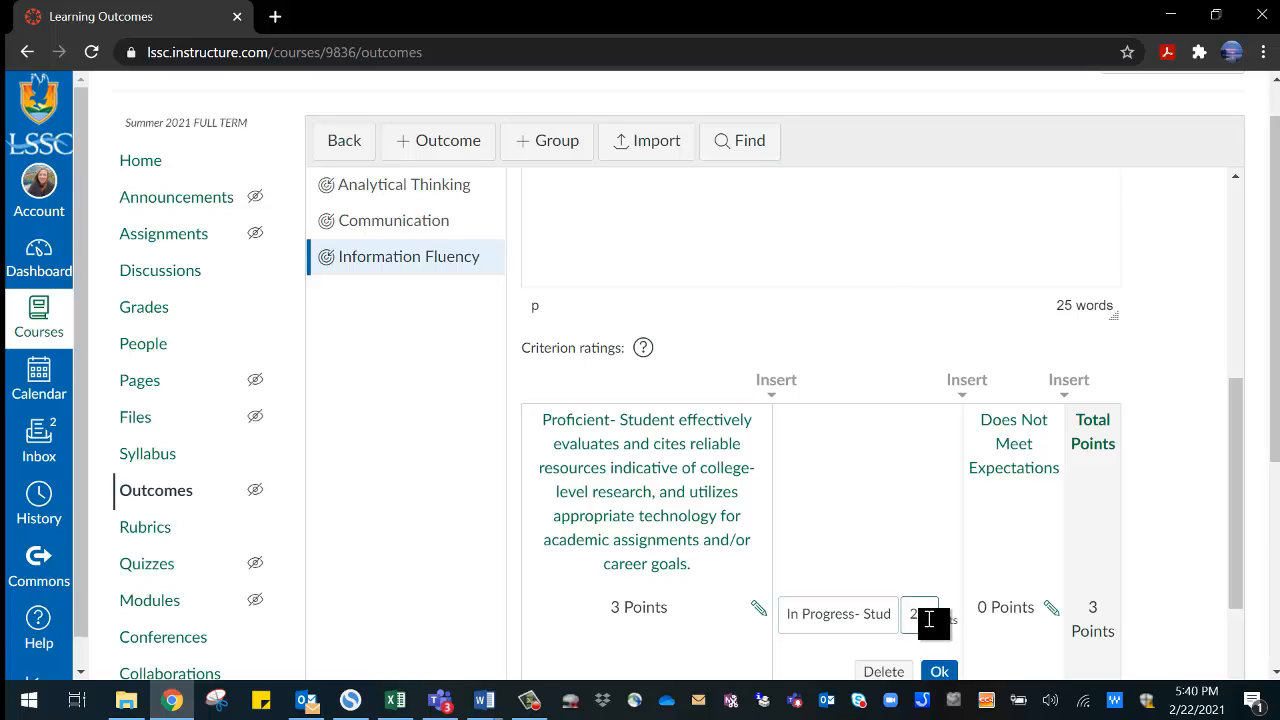
click(940, 671)
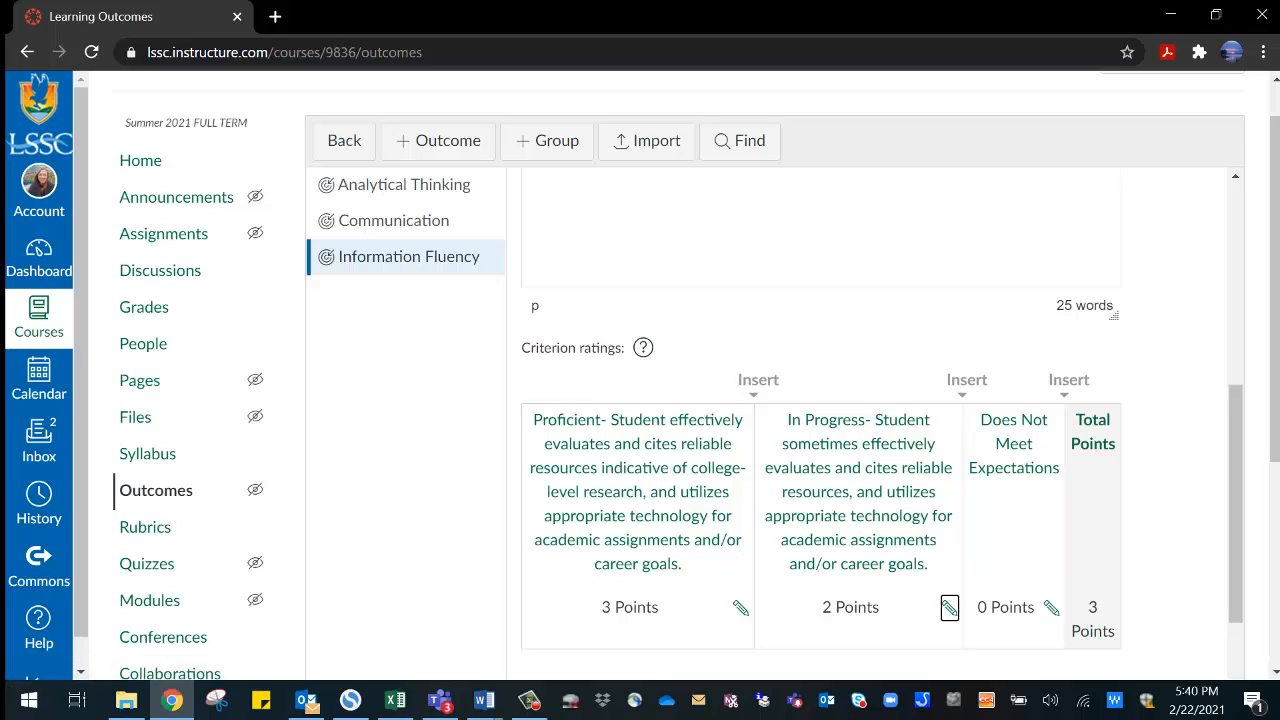
Replace the Does Not Meet Expectations rating with the copied "Inadequate- Student seldom or never effectively evaluates..." text and set it to 1 point
click(483, 700)
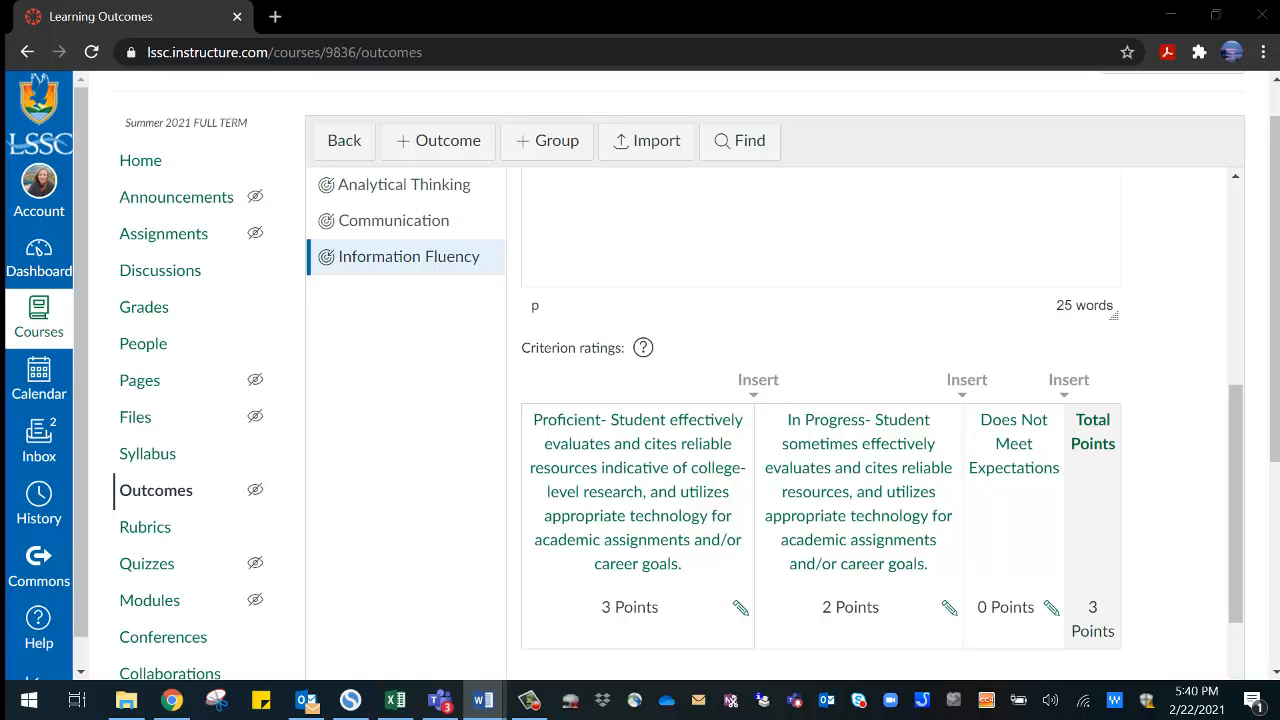
click(1050, 609)
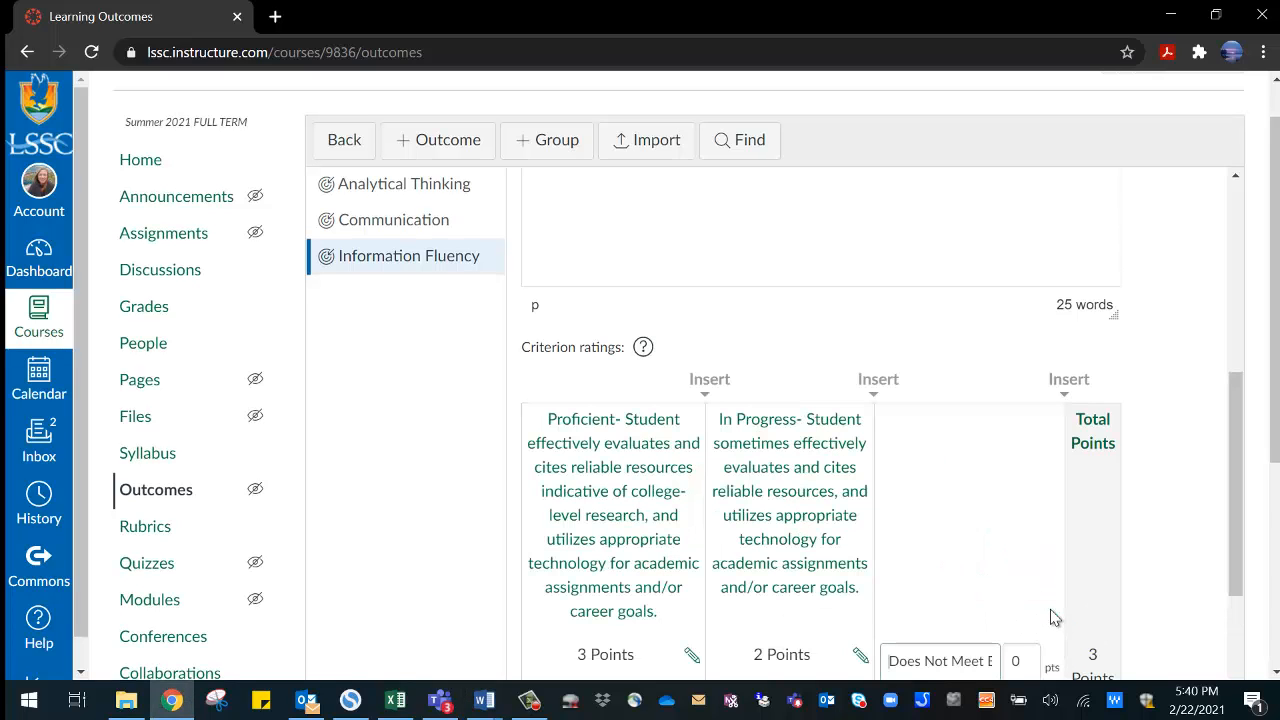
key(ctrl+a)
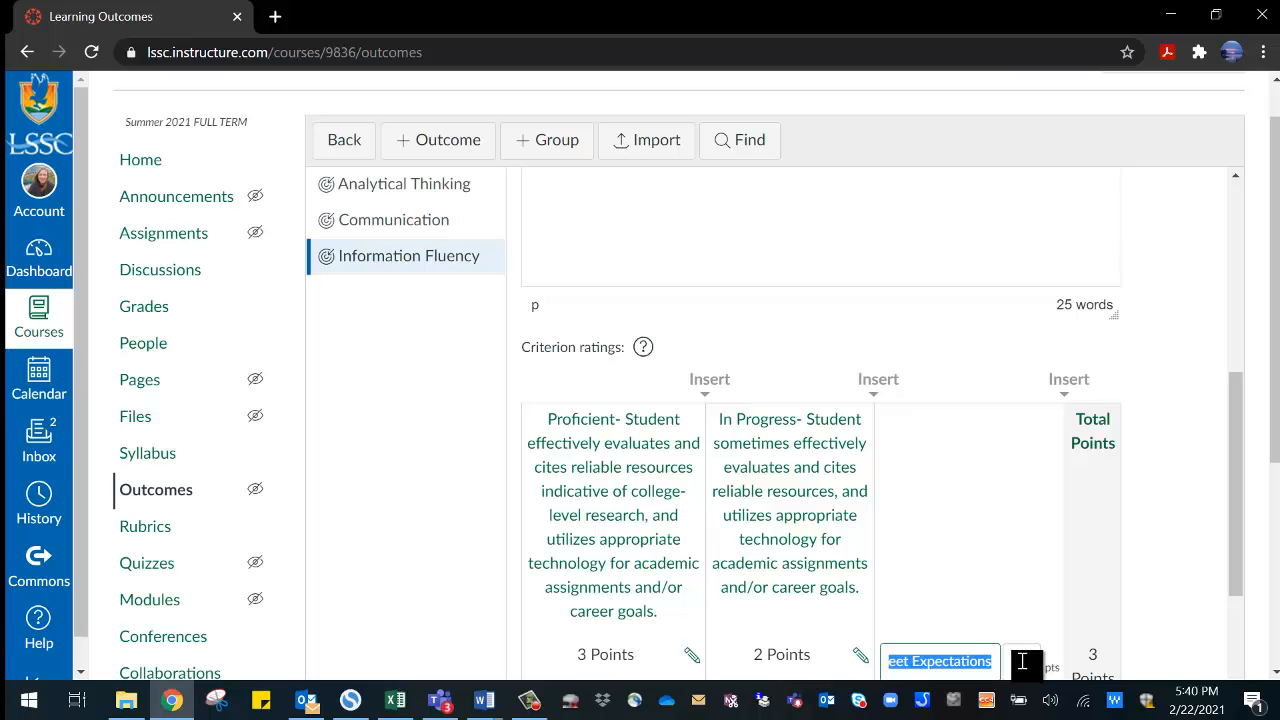
key(ctrl+v)
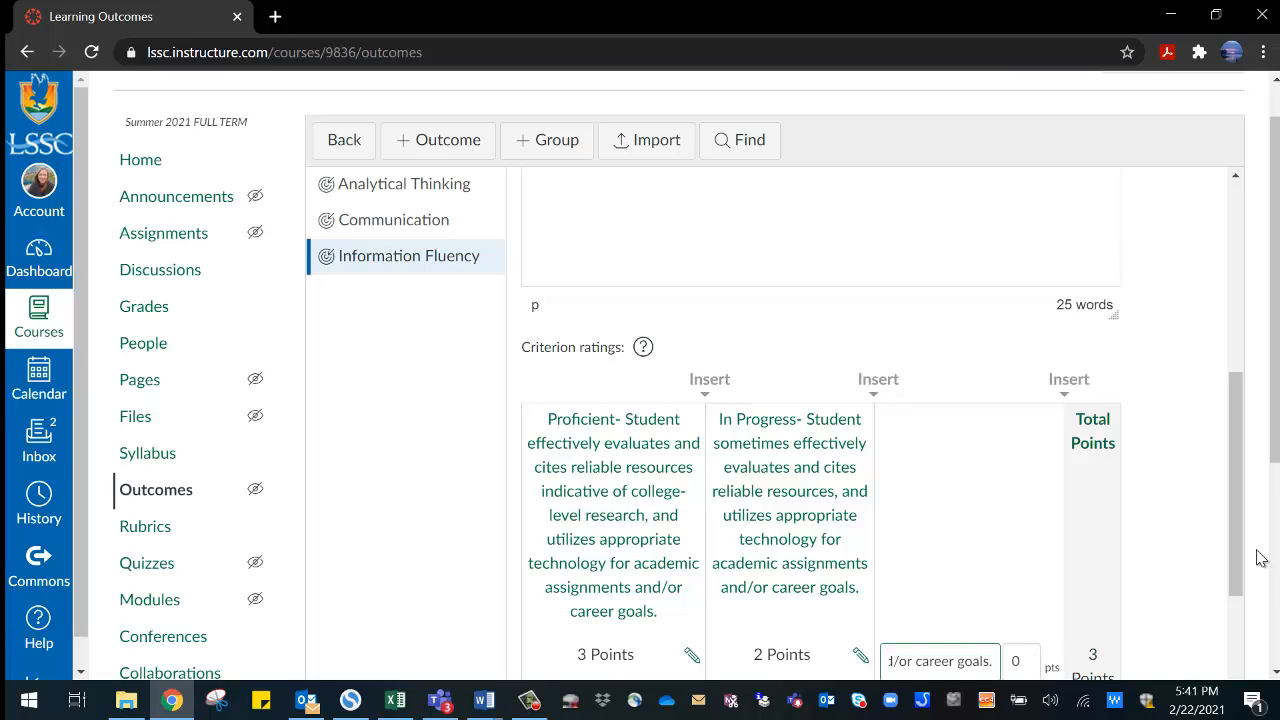
scroll(1237, 571, down, 3)
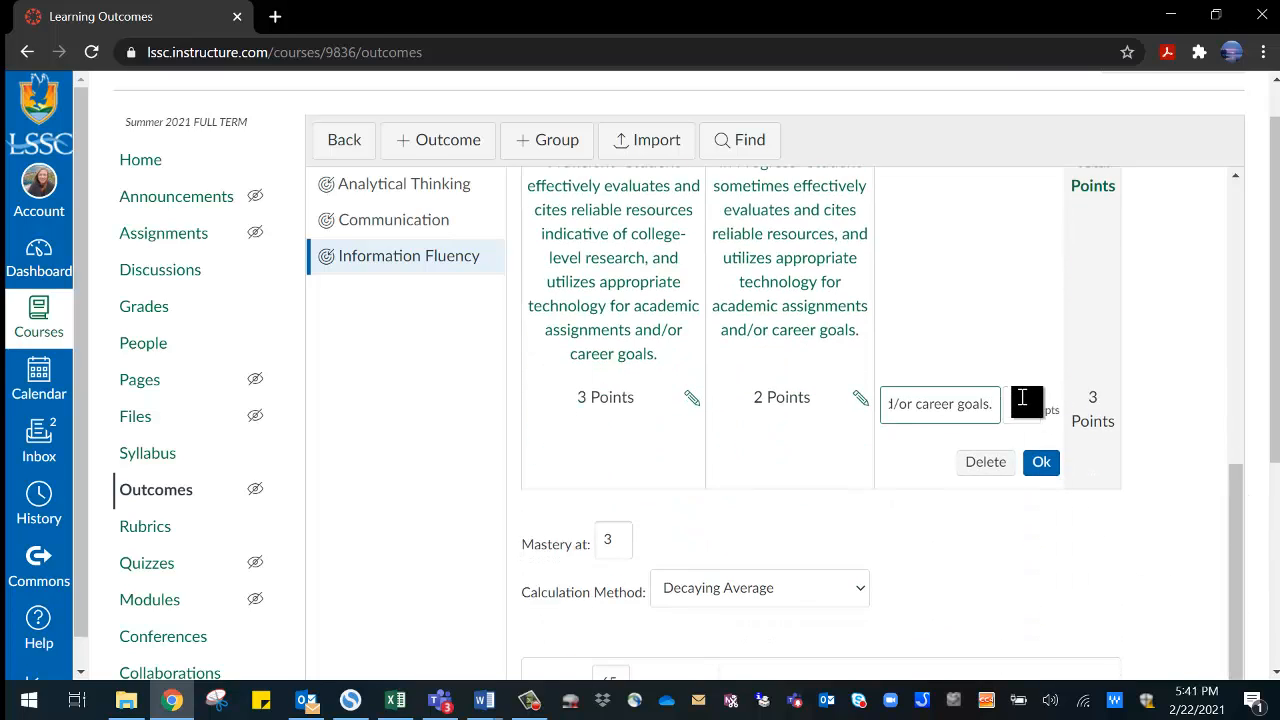
click(1023, 401)
text(1)
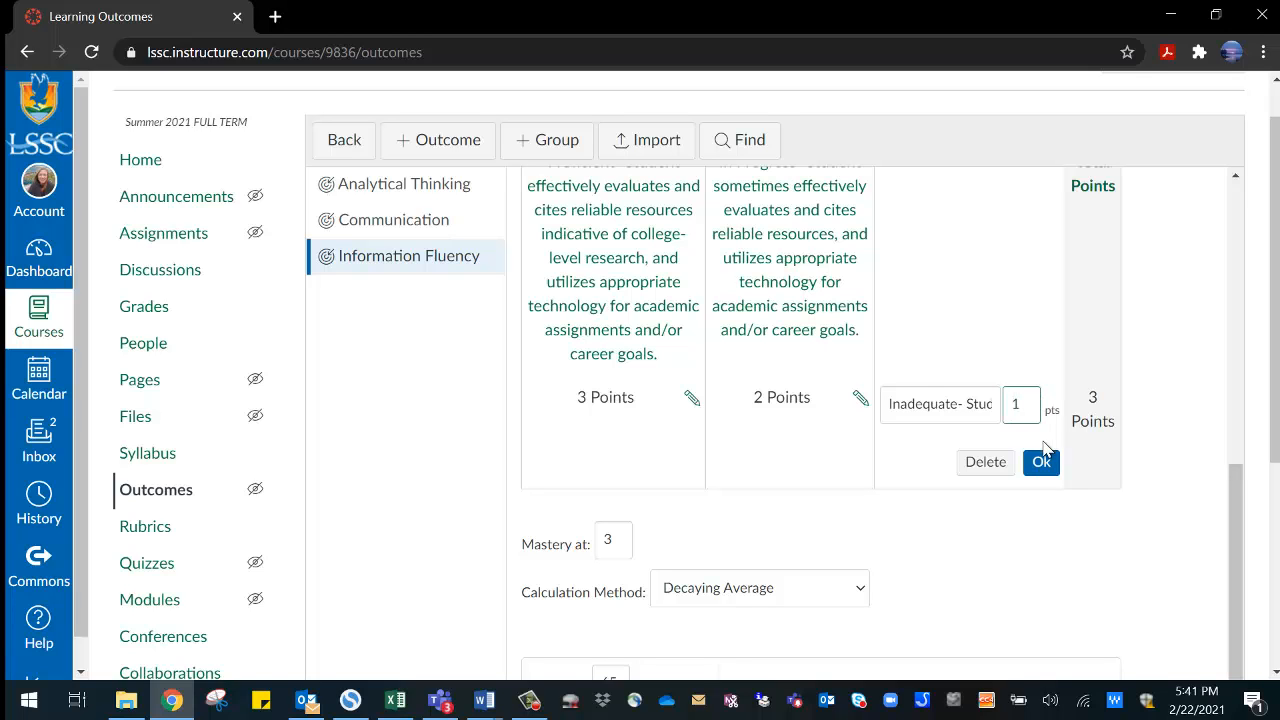
click(1041, 466)
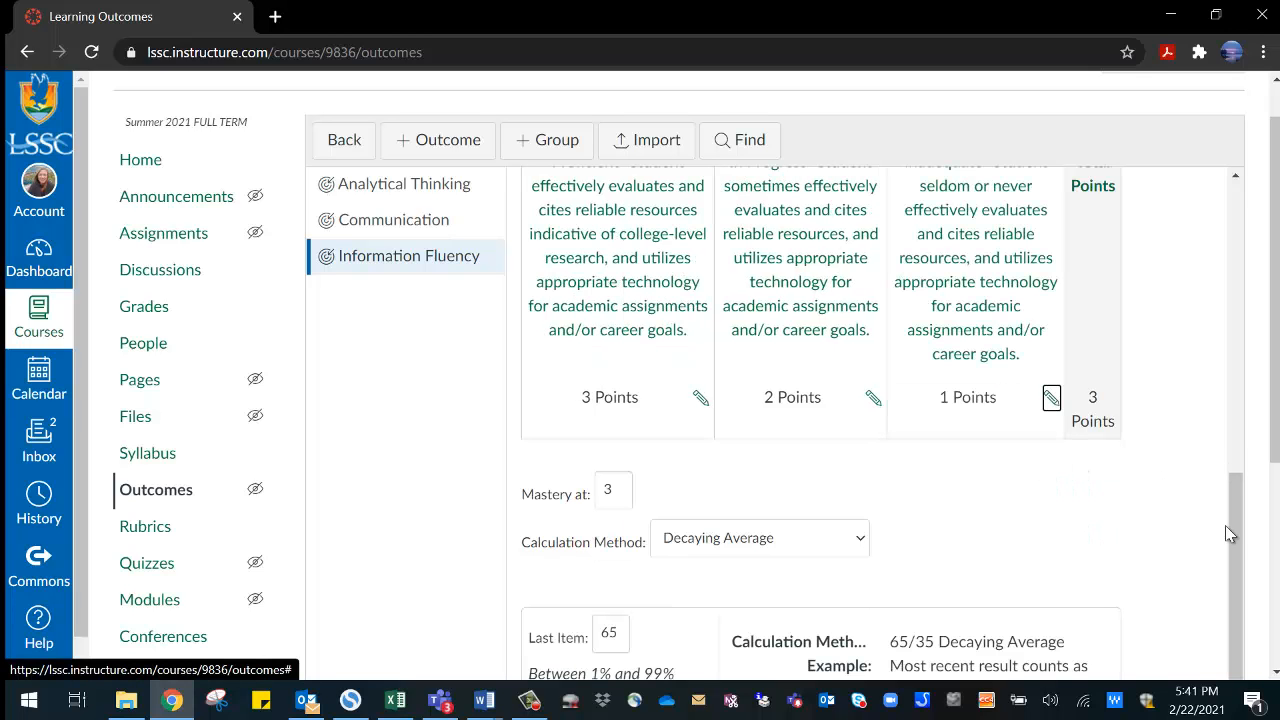
Check the Information Fluency outcome's description, ratings and calculation settings, and save the outcome to the course
scroll(1229, 533, down, 2)
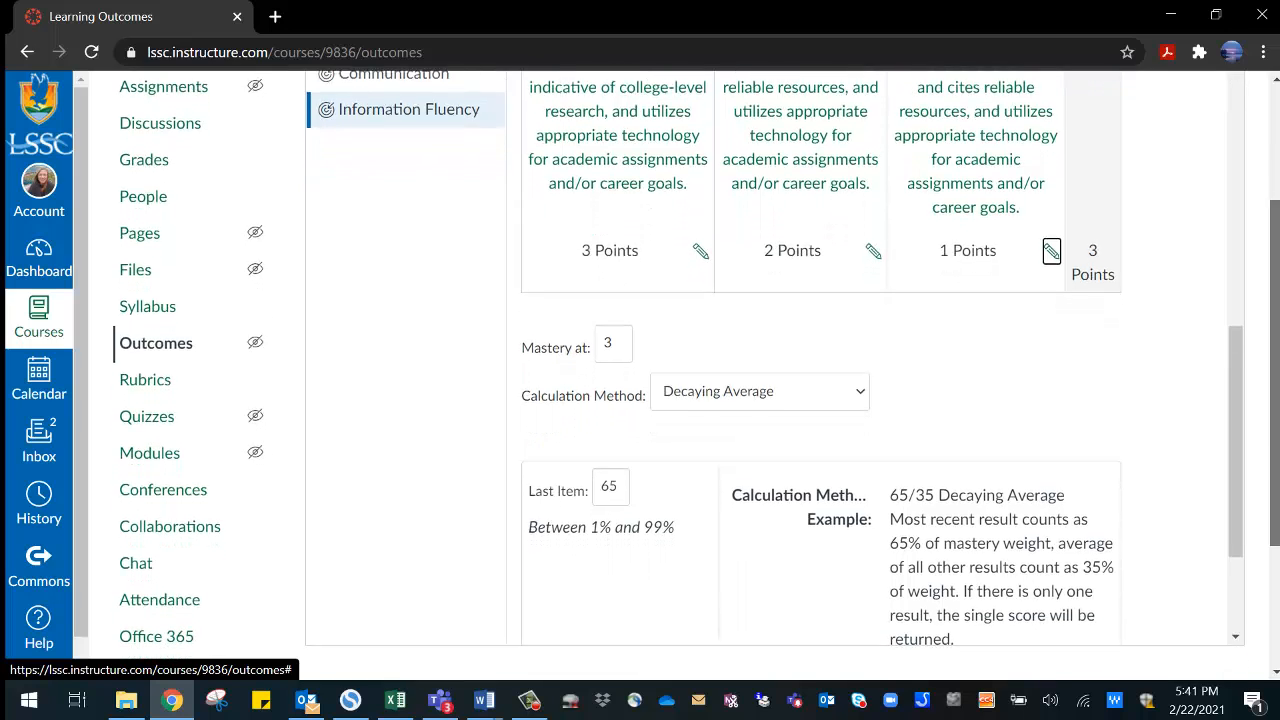
scroll(1212, 415, down, 2)
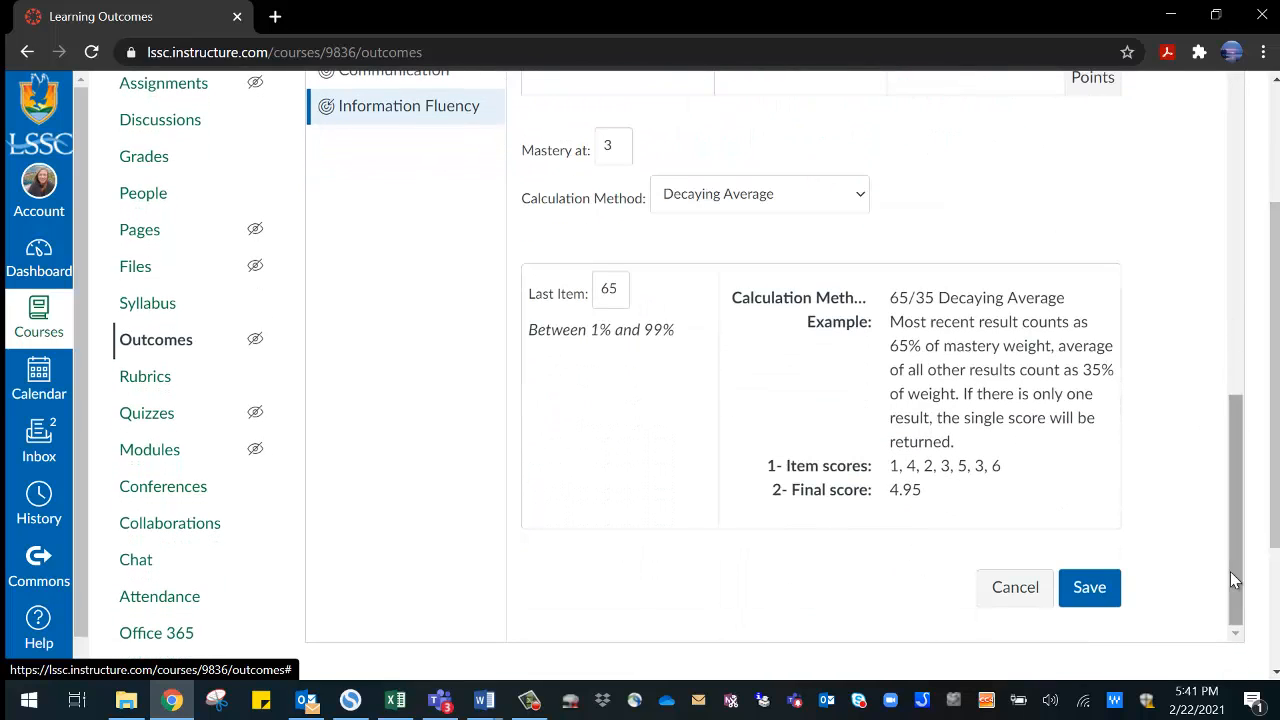
scroll(1227, 460, up, 4)
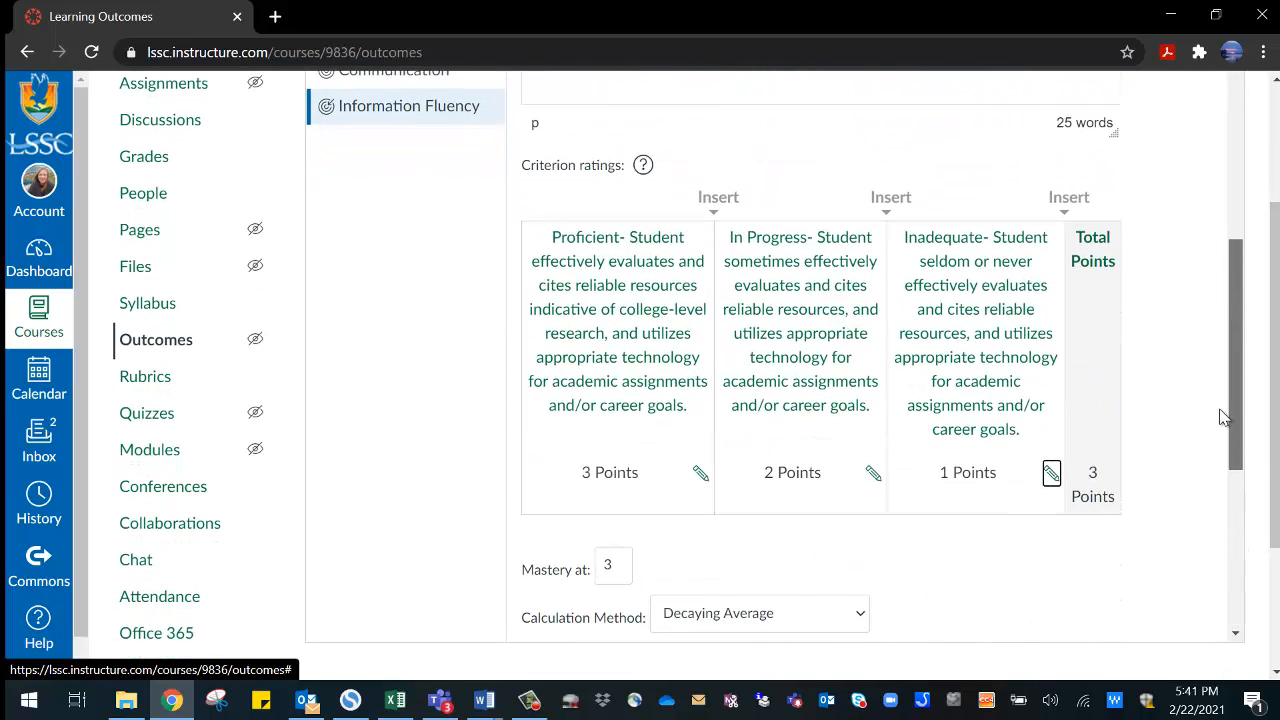
scroll(1223, 414, up, 4)
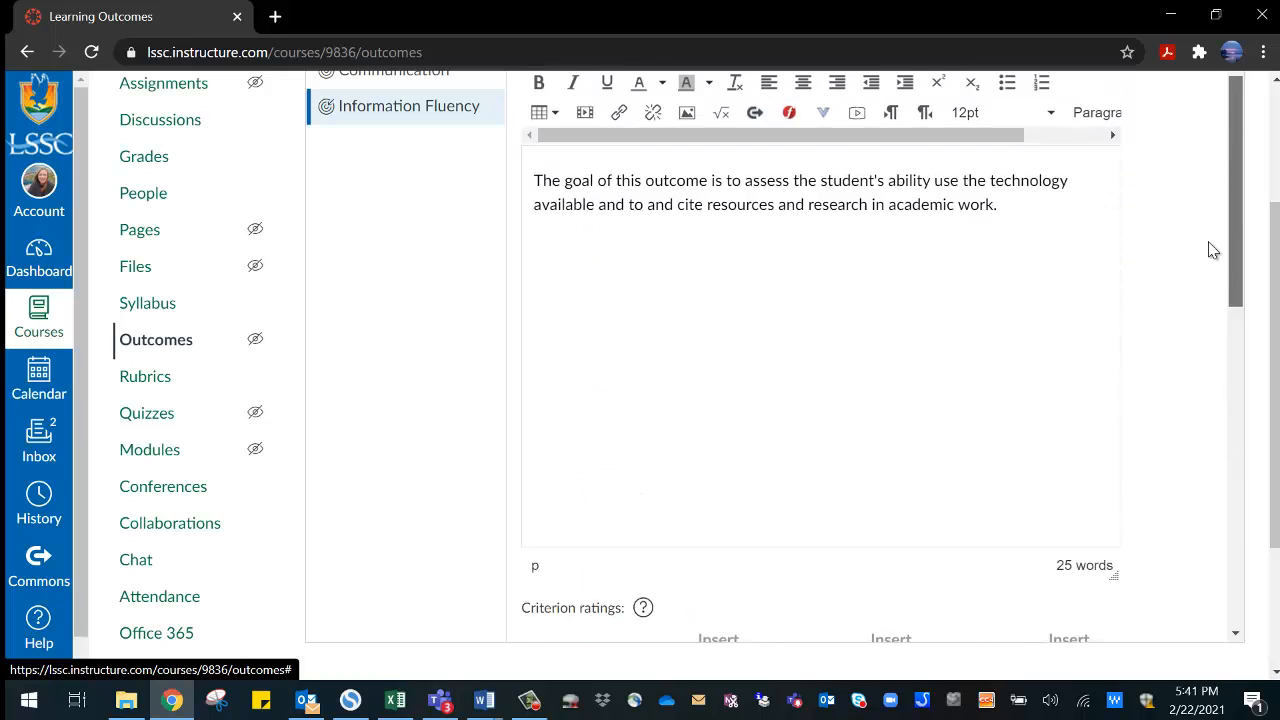
scroll(1210, 248, up, 1)
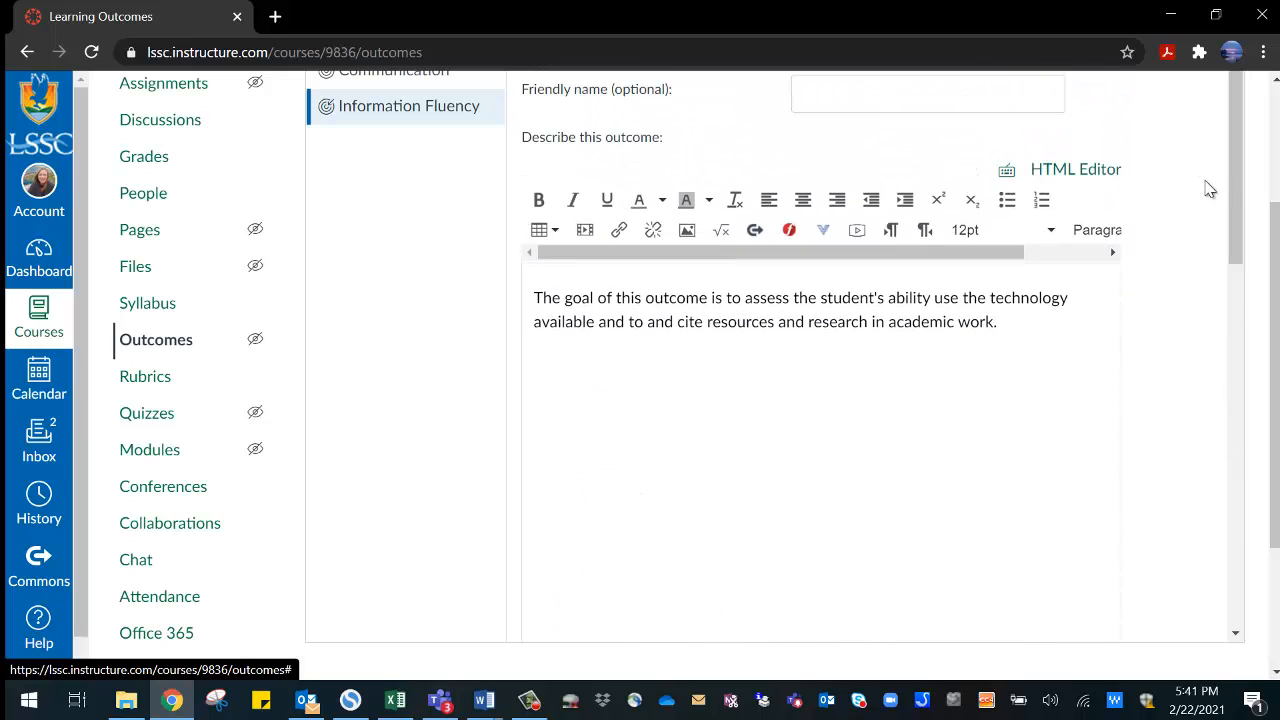
scroll(1262, 377, down, 1)
scroll(1250, 500, down, 5)
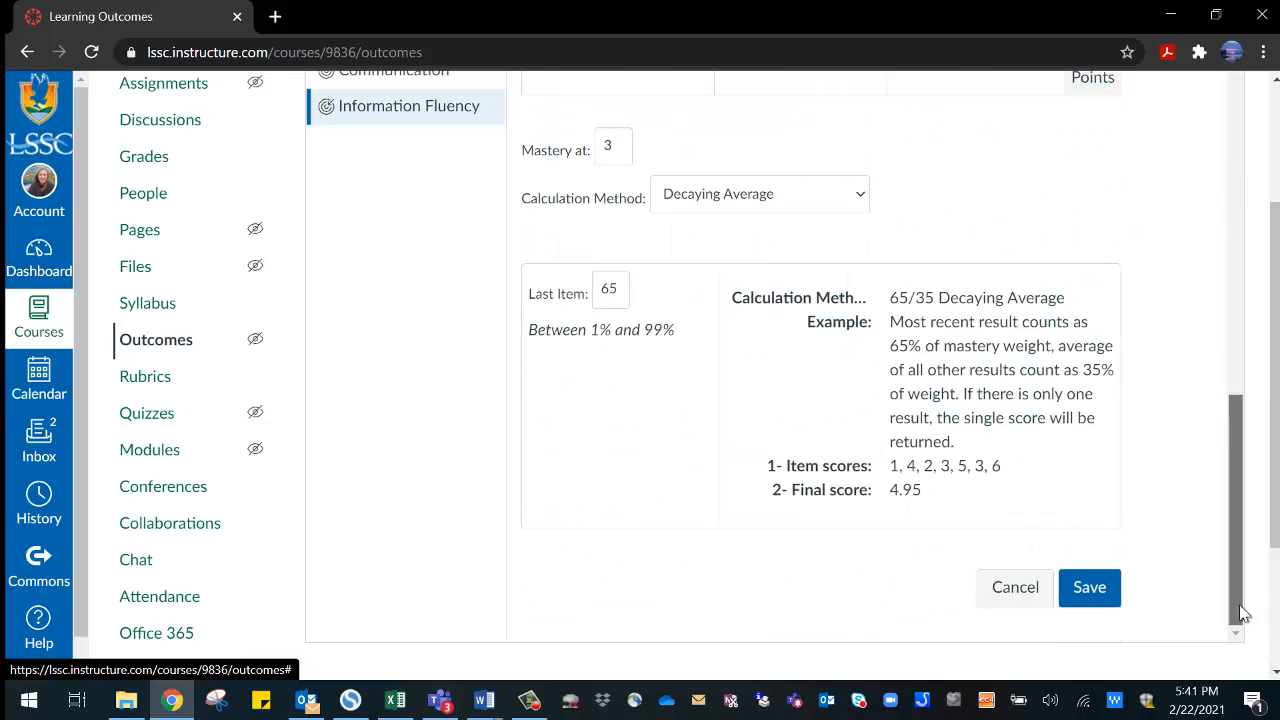
click(1095, 598)
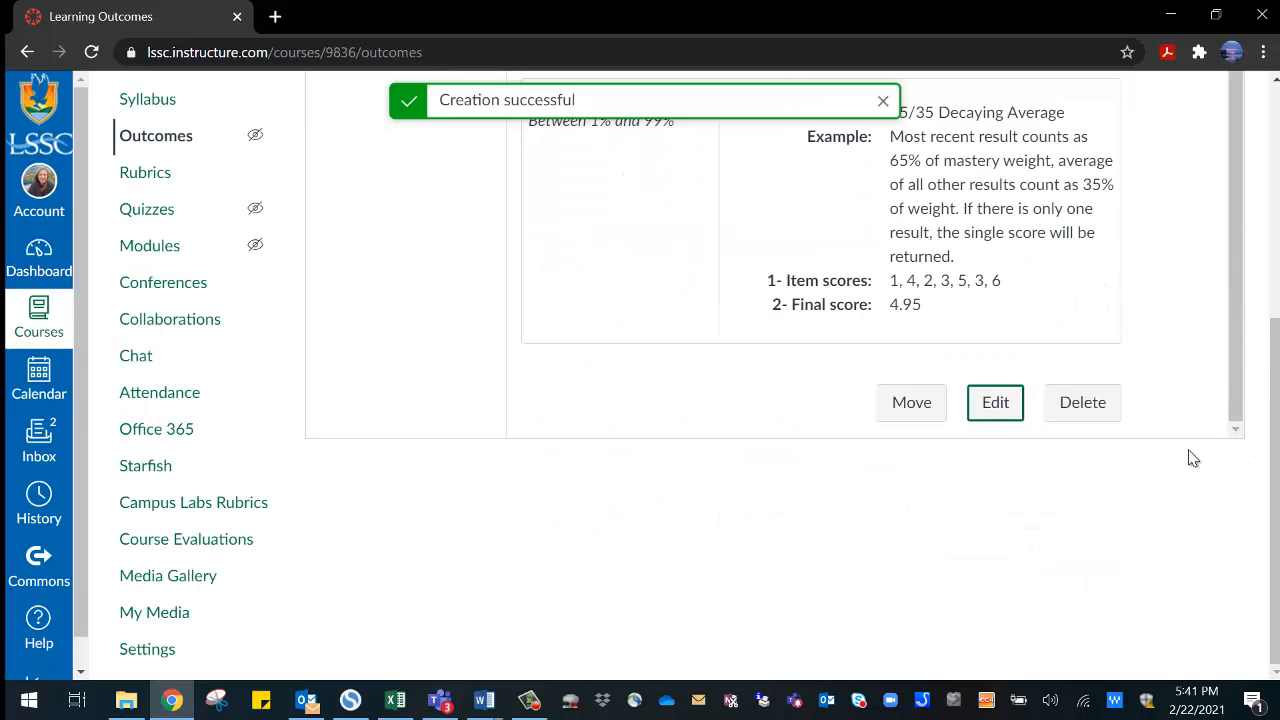
Return to the course's outcomes overview and review the saved Analytical Thinking outcome's description, ratings, mastery points and calculation method
drag(1268, 470, 1262, 210)
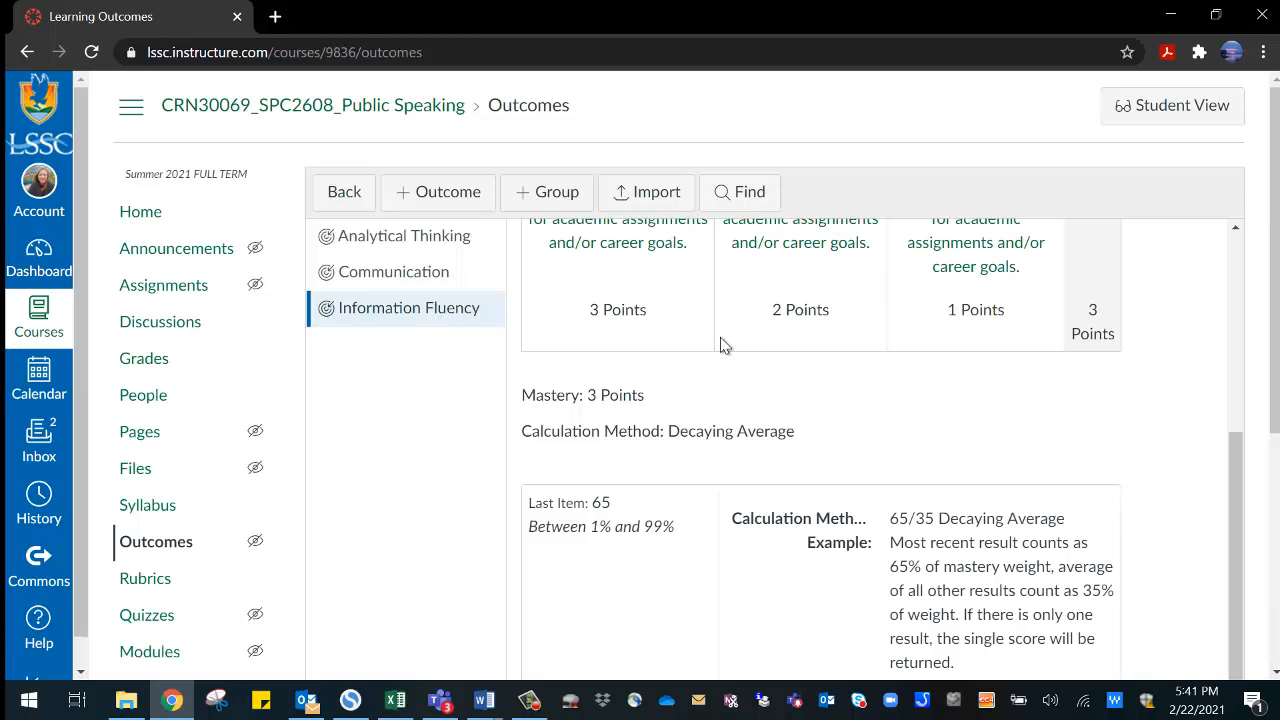
click(150, 548)
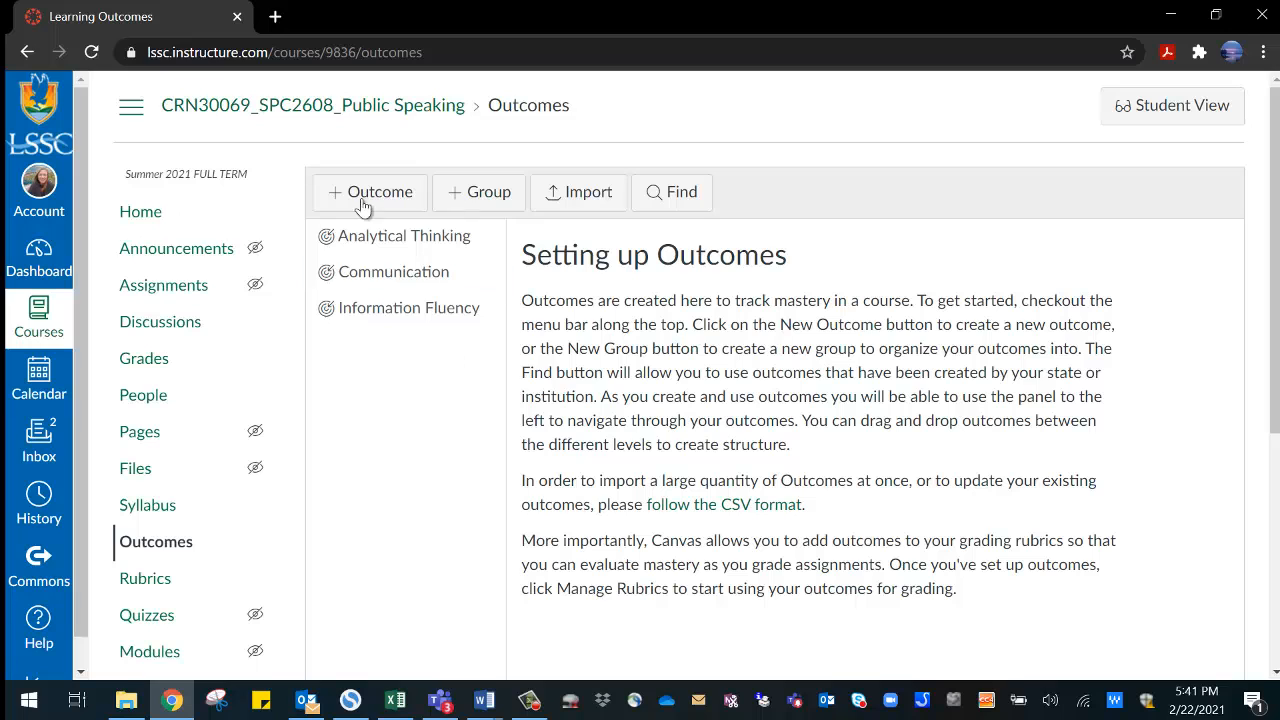
click(438, 246)
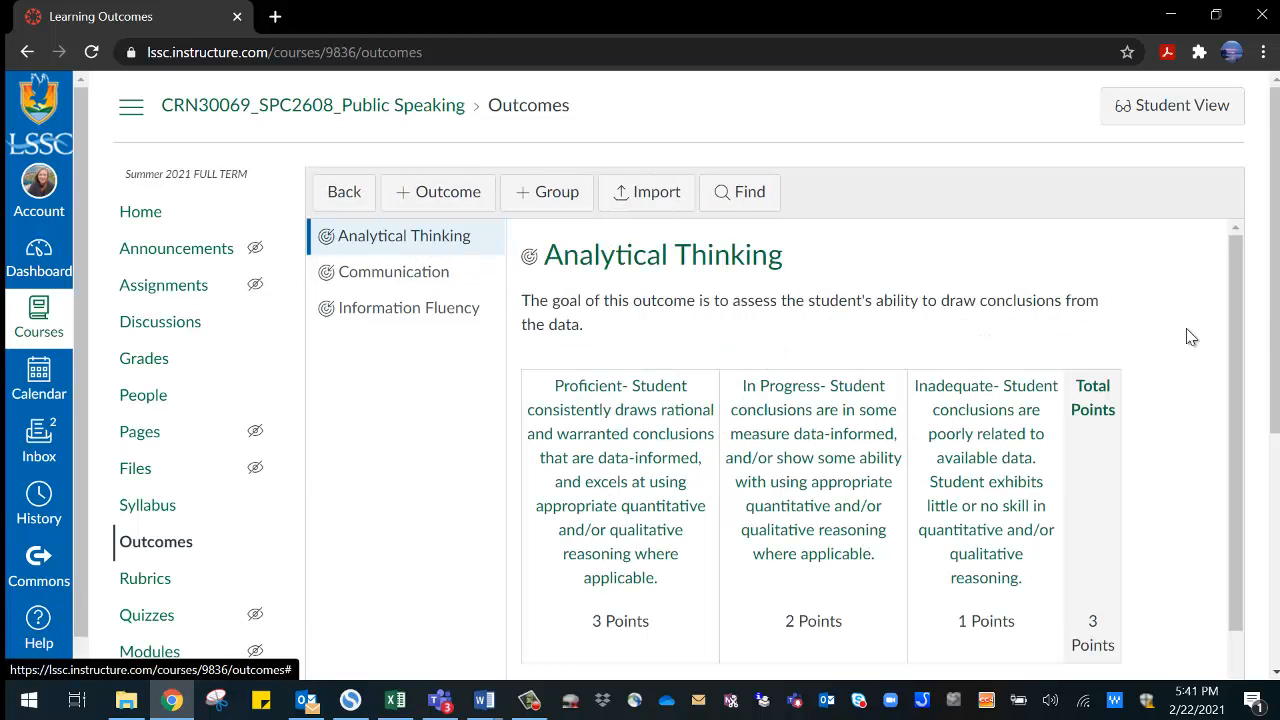
drag(1240, 316, 1248, 518)
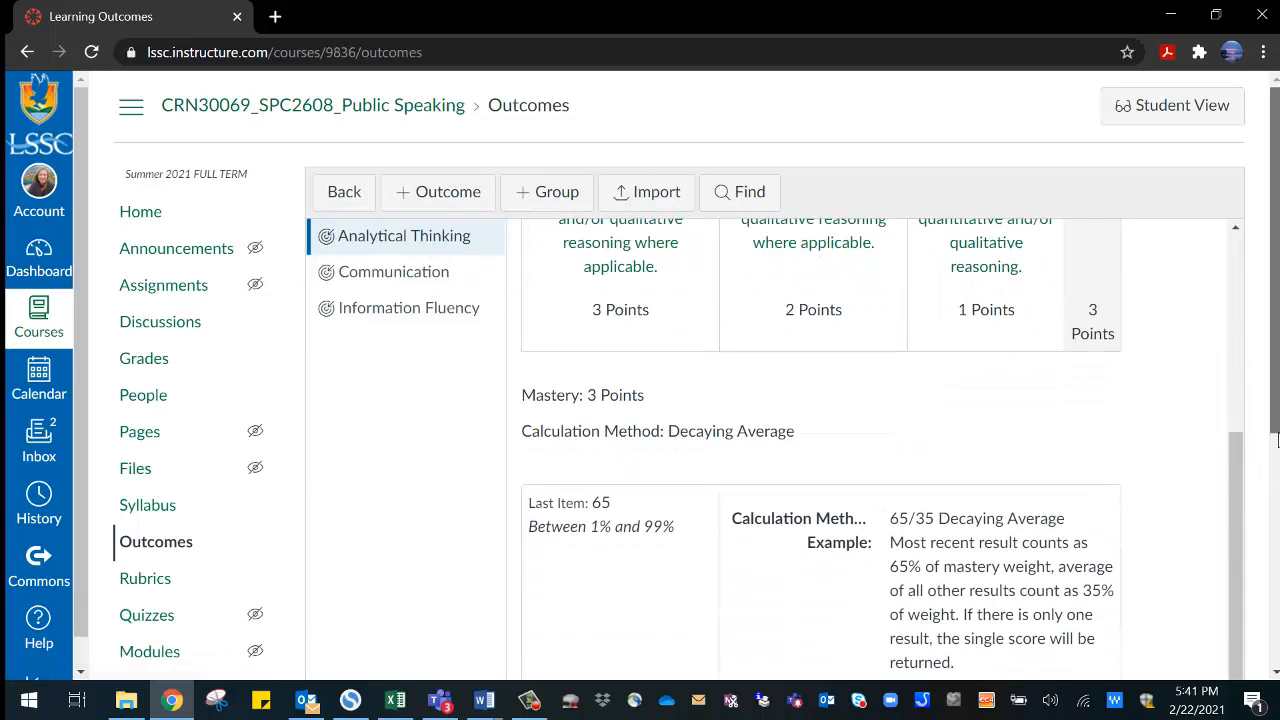
scroll(1248, 518, down, 2)
drag(1236, 458, 1230, 266)
drag(1276, 321, 1272, 203)
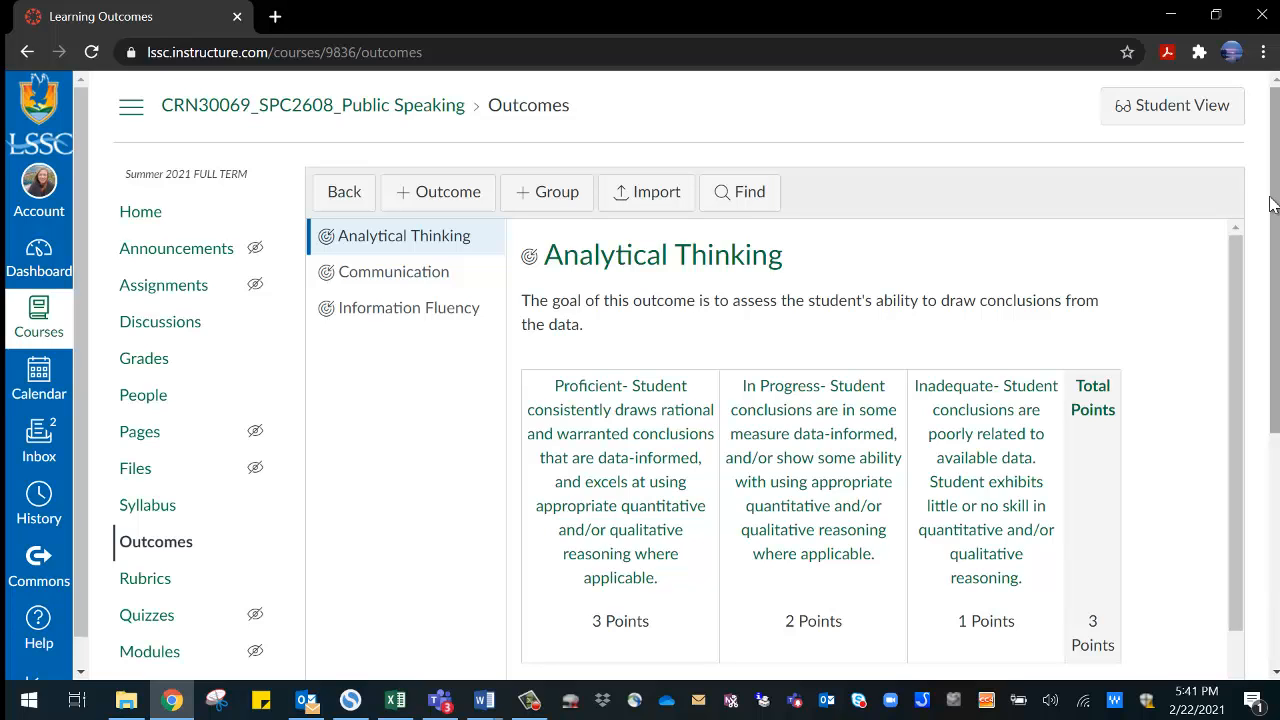
drag(1276, 218, 1270, 540)
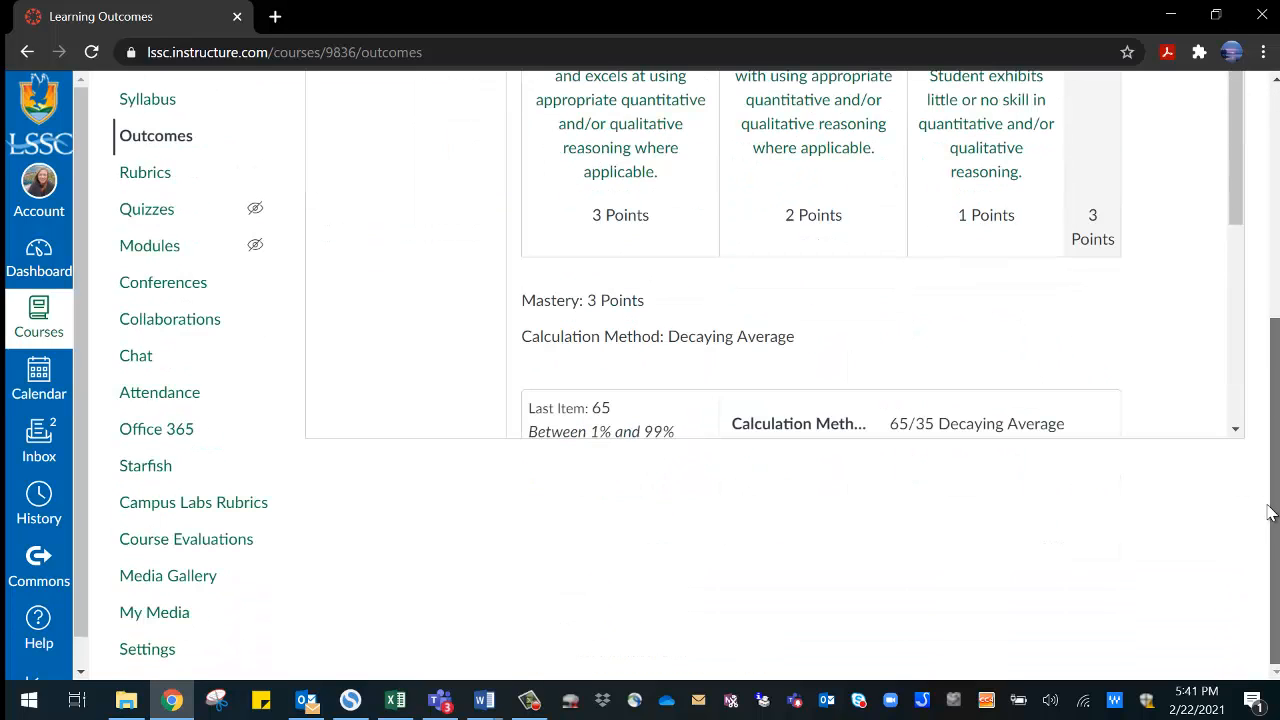
drag(1275, 450, 1275, 224)
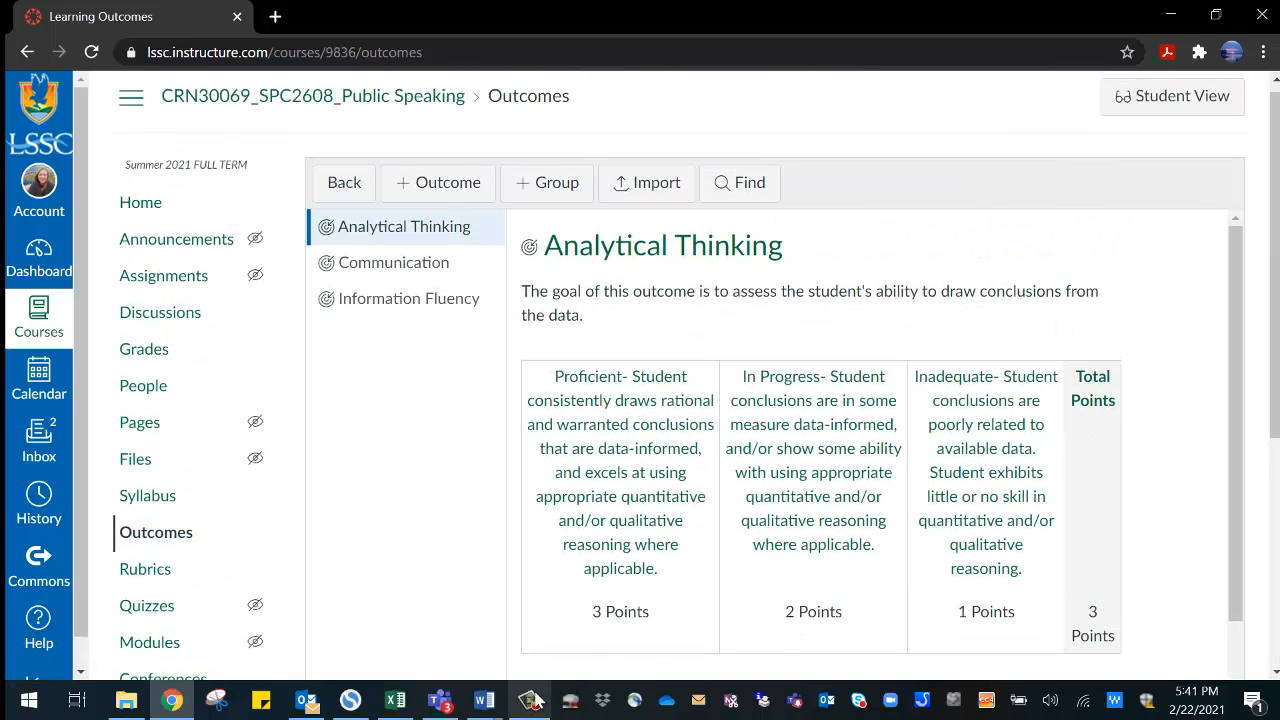